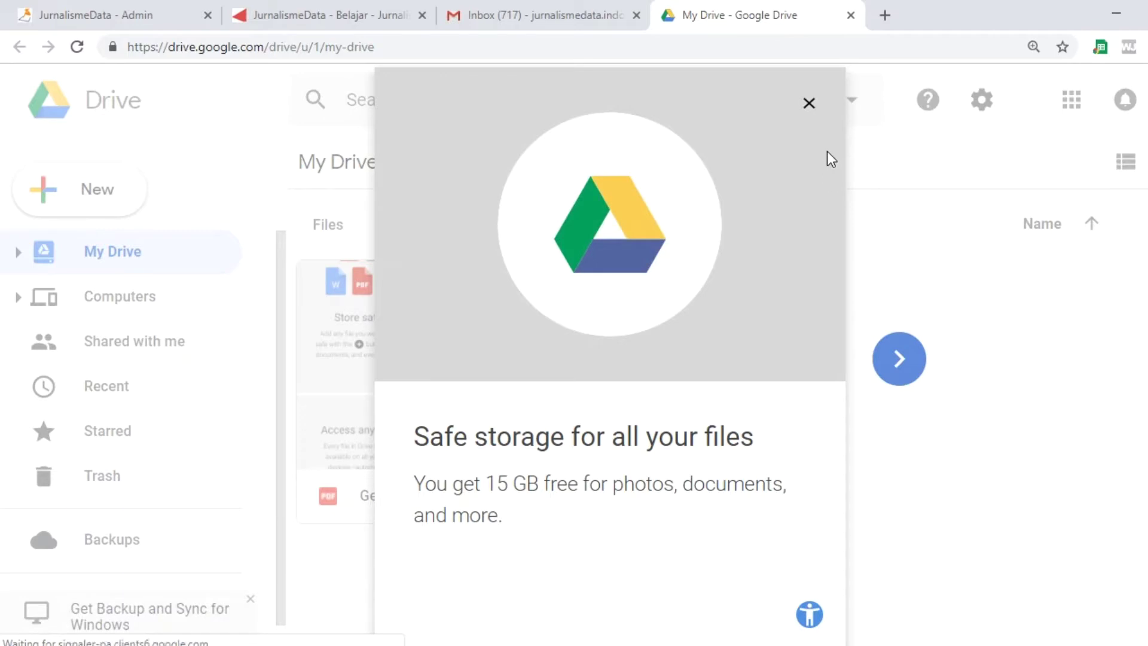
Dismiss the Drive welcome message and create a new blank Google Sheets spreadsheet
{"action": "left_click", "coordinate": [819, 106]}
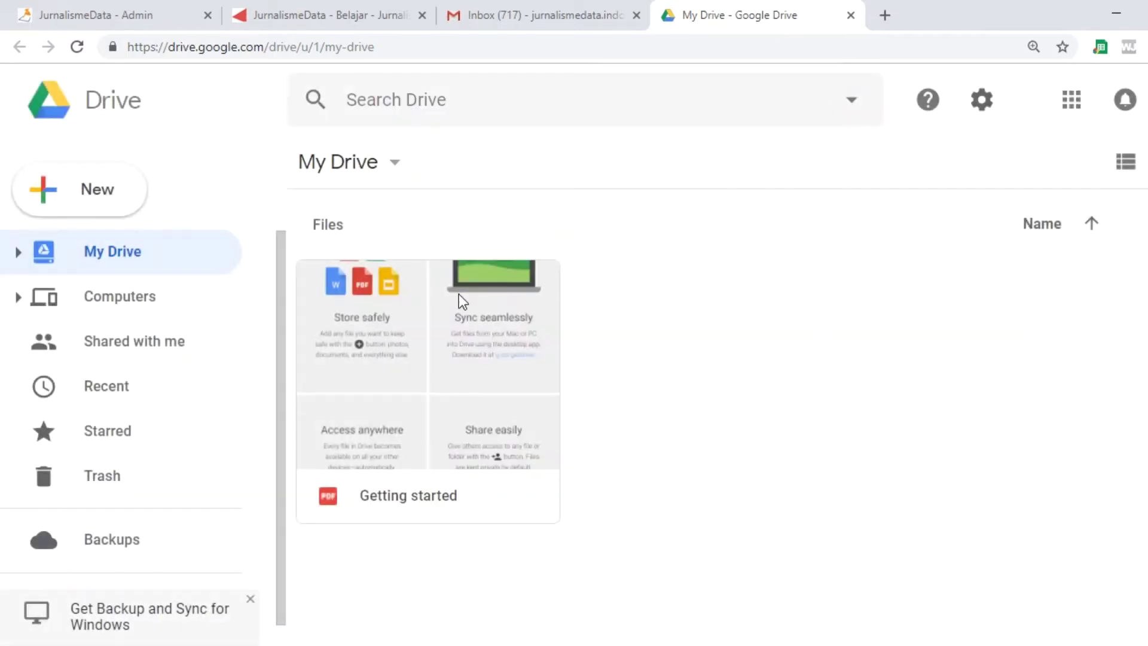
{"action": "left_click", "coordinate": [96, 182]}
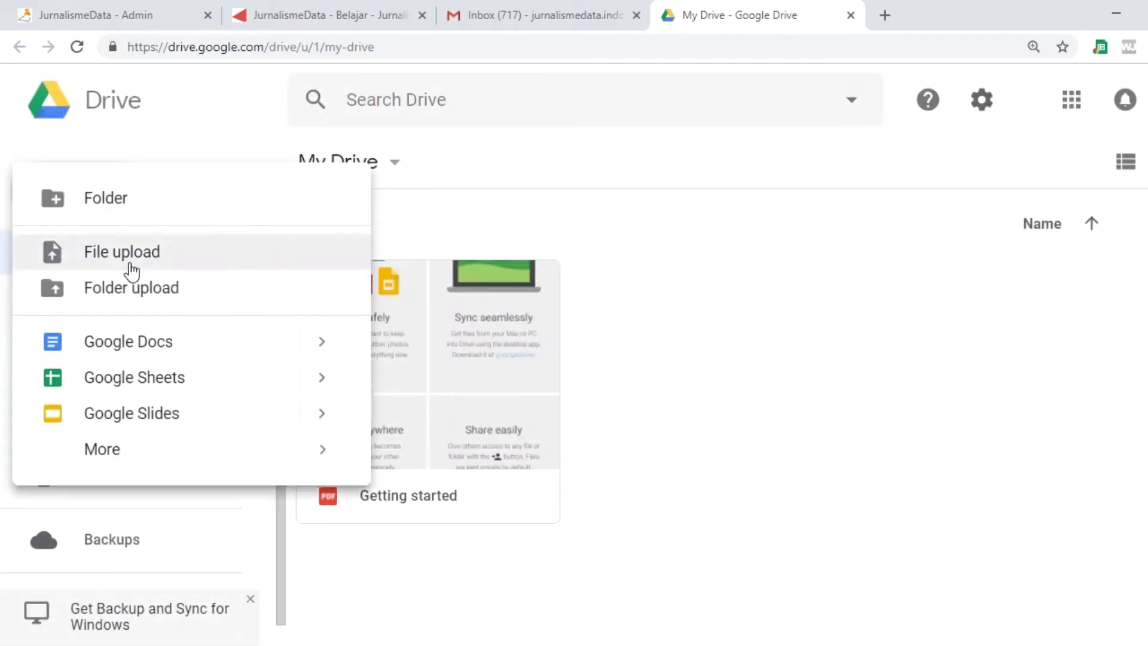
{"action": "left_click", "coordinate": [135, 383]}
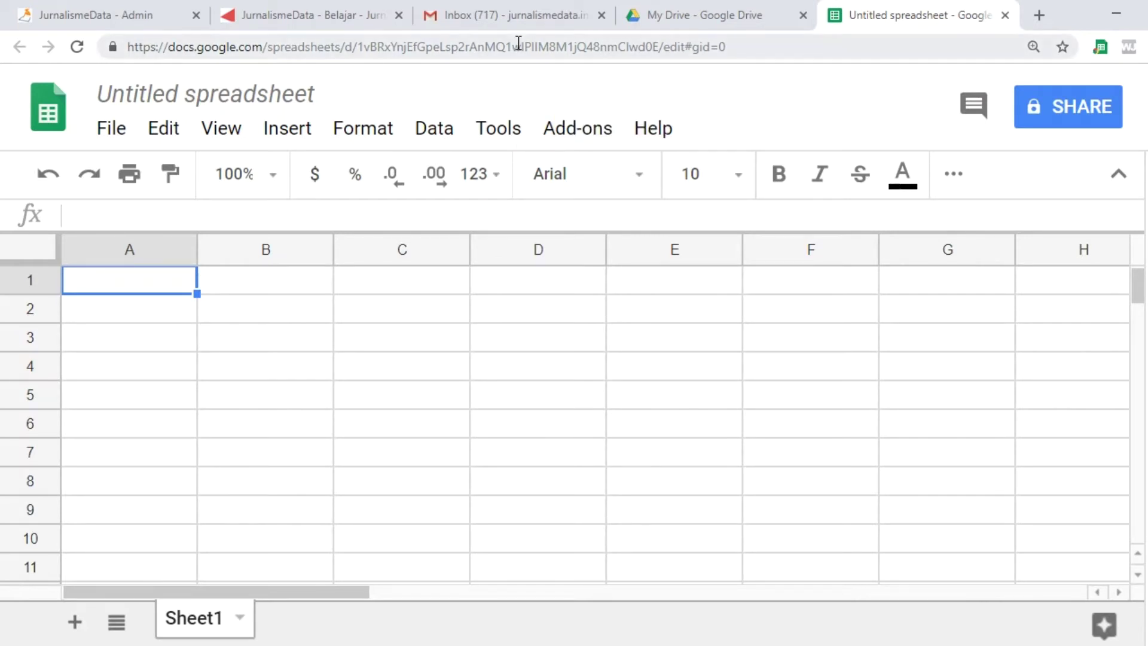
Open the lesson "2.7 Teknik Scraping" from the JurnalismeData course page in a new browser tab and switch to it
{"action": "left_click", "coordinate": [332, 23]}
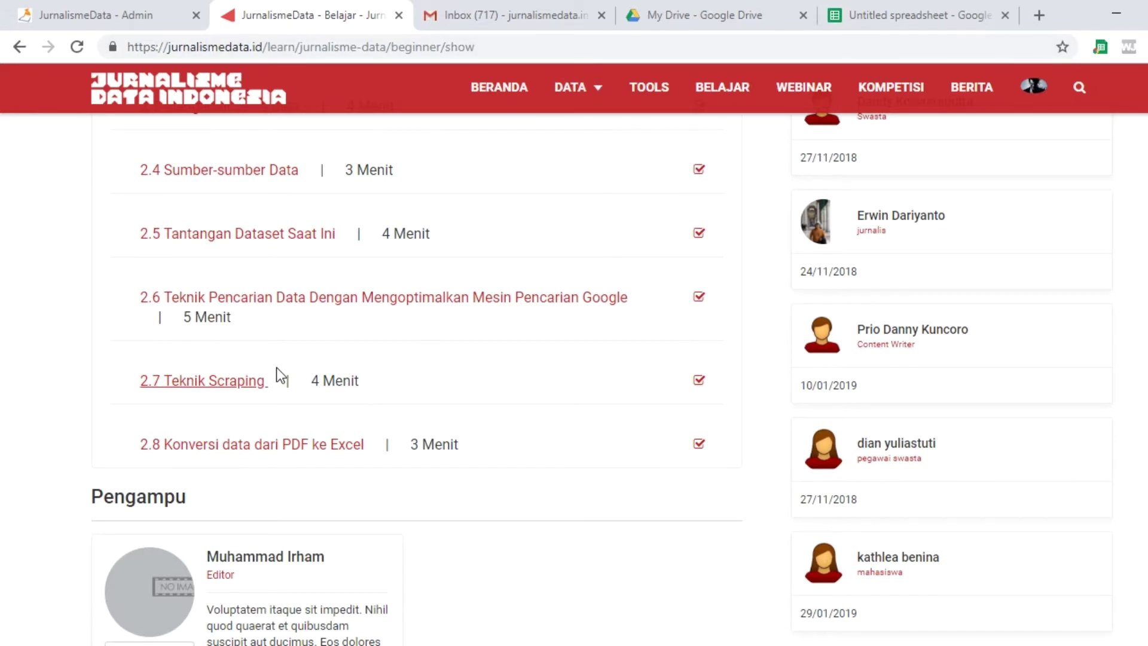
{"action": "right_click", "coordinate": [238, 387]}
{"action": "left_click", "coordinate": [286, 394]}
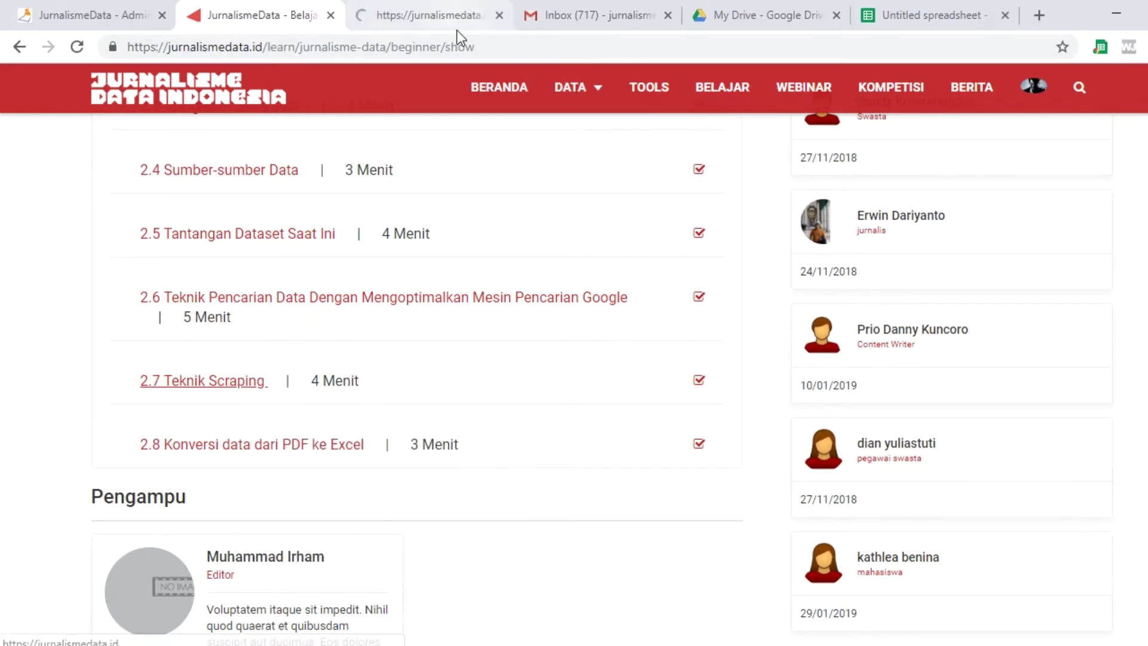
{"action": "left_click", "coordinate": [447, 22]}
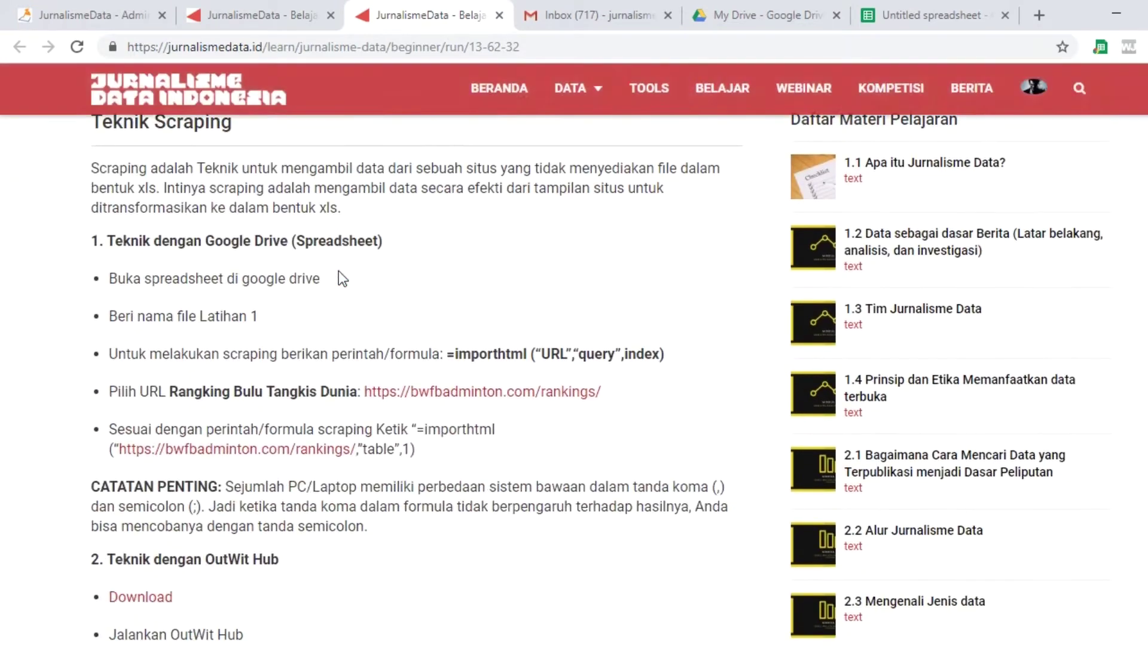
{"action": "scroll", "coordinate": [338, 270], "scroll_direction": "down", "scroll_amount": 2}
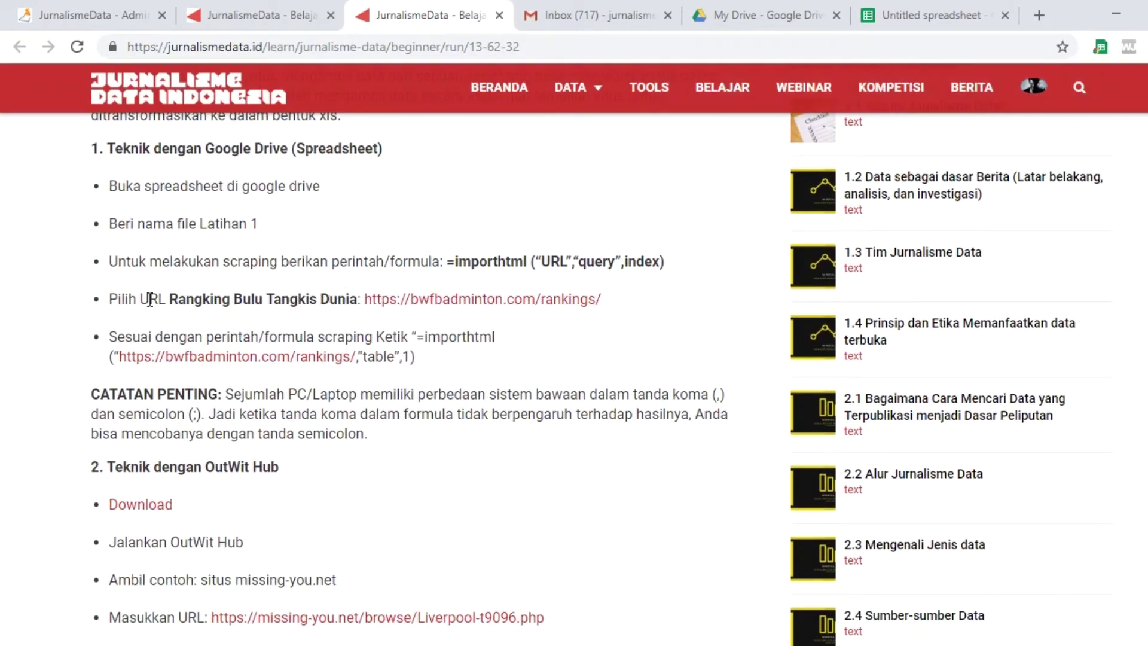
{"action": "right_click", "coordinate": [383, 302]}
{"action": "left_click", "coordinate": [414, 310]}
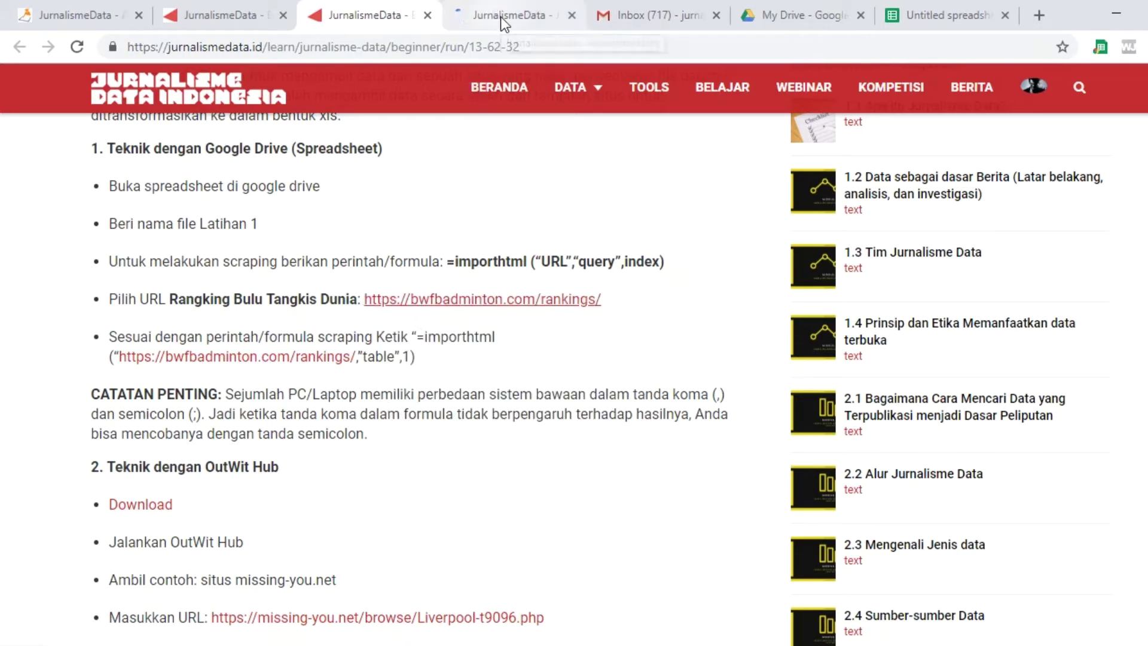
{"action": "left_click", "coordinate": [501, 17]}
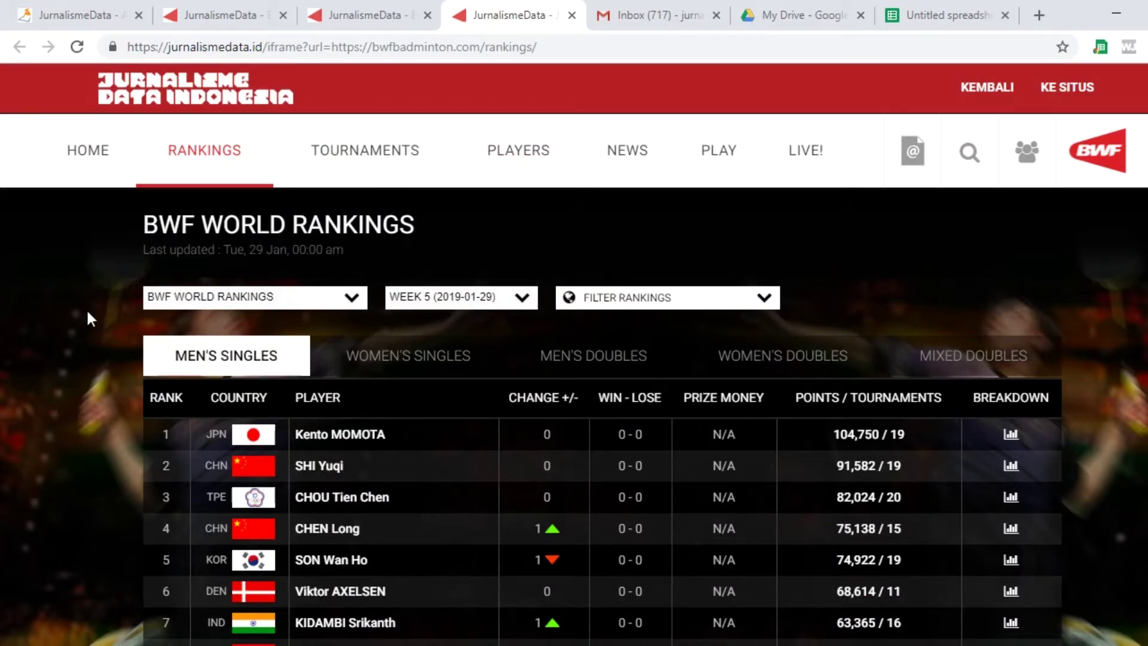
Look through the men's singles rankings table and select it from the header row through rank 25
{"action": "scroll", "coordinate": [88, 312], "scroll_direction": "down", "scroll_amount": 9}
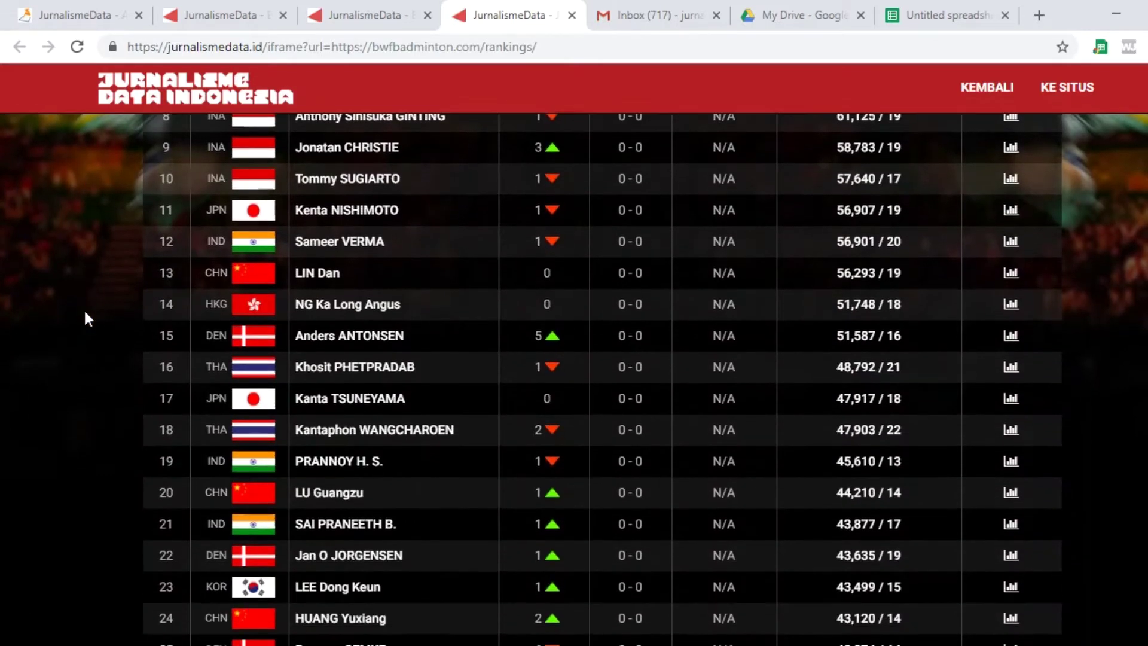
{"action": "scroll", "coordinate": [86, 314], "scroll_direction": "down", "scroll_amount": 5}
{"action": "scroll", "coordinate": [86, 313], "scroll_direction": "up", "scroll_amount": 10}
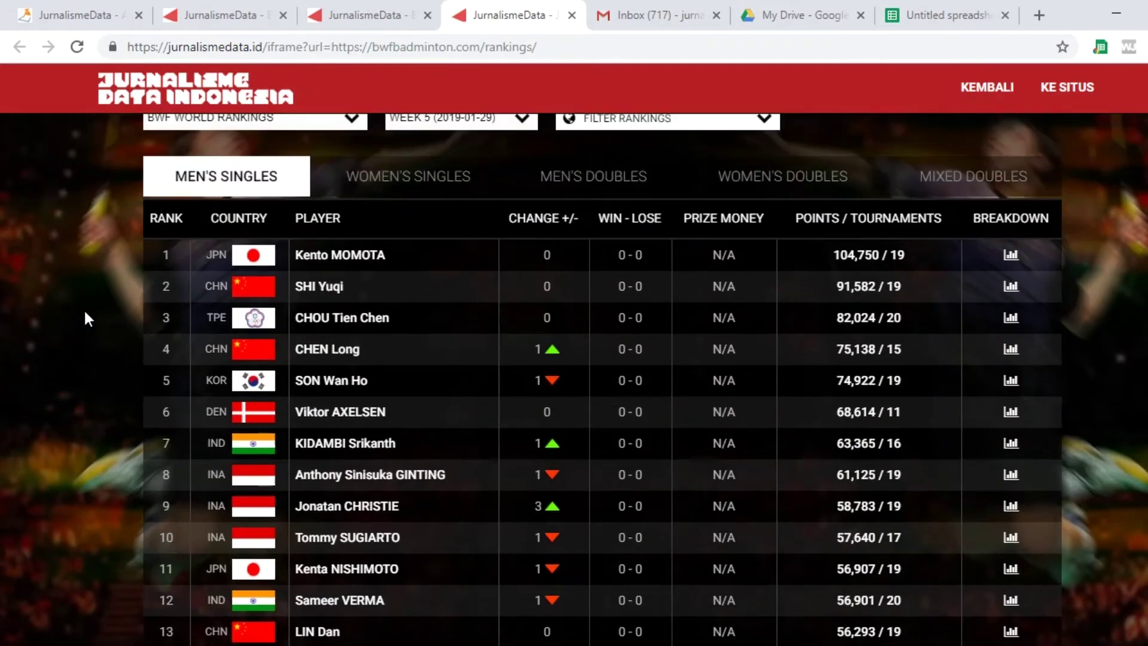
{"action": "left_click_drag", "start_coordinate": [149, 218], "coordinate": [918, 591]}
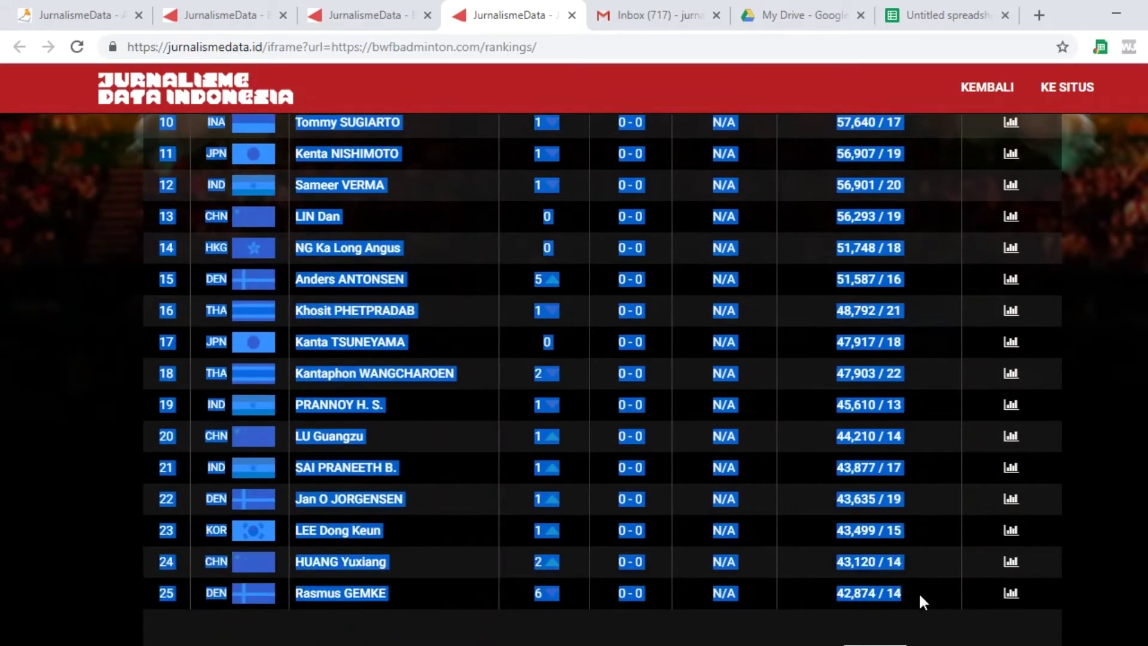
{"action": "right_click", "coordinate": [889, 530]}
{"action": "left_click", "coordinate": [886, 535]}
In the untitled spreadsheet, start an IMPORTHTML formula in cell A1 up to the opening quote of the URL argument
{"action": "left_click", "coordinate": [937, 17]}
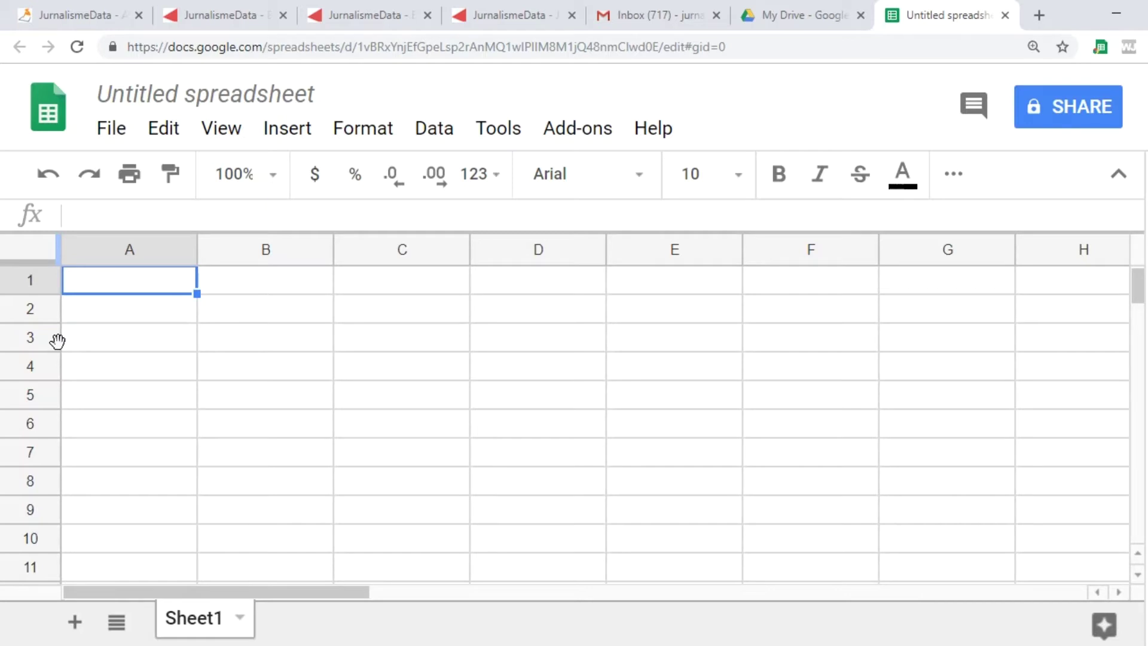
{"action": "type", "text": "="}
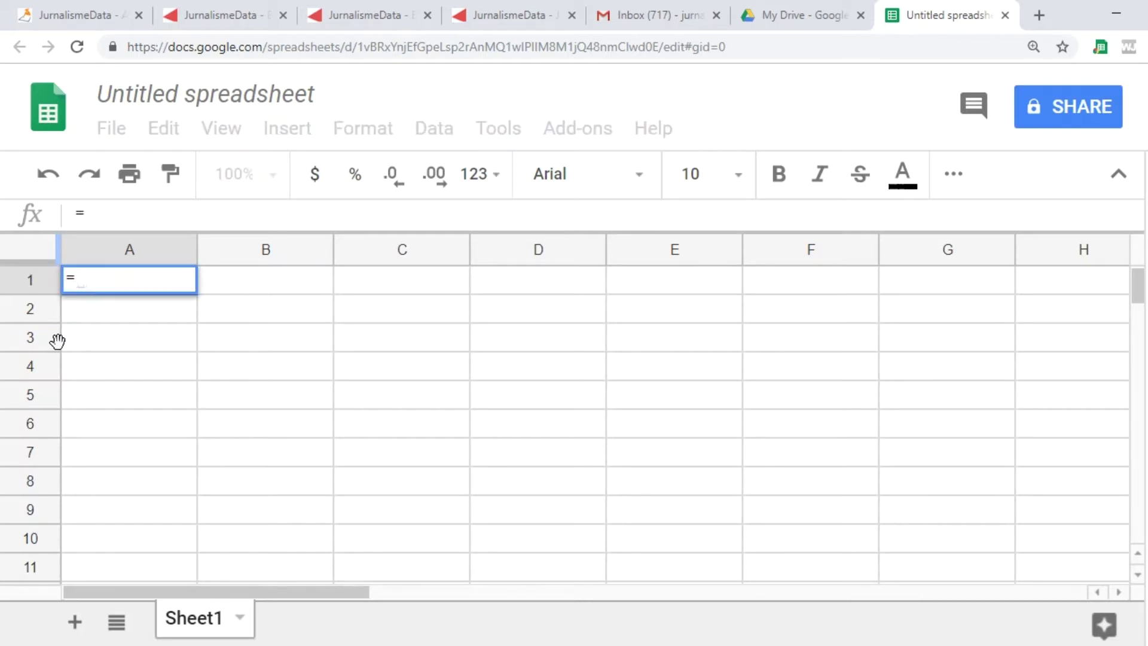
{"action": "type", "text": "IMPORT"}
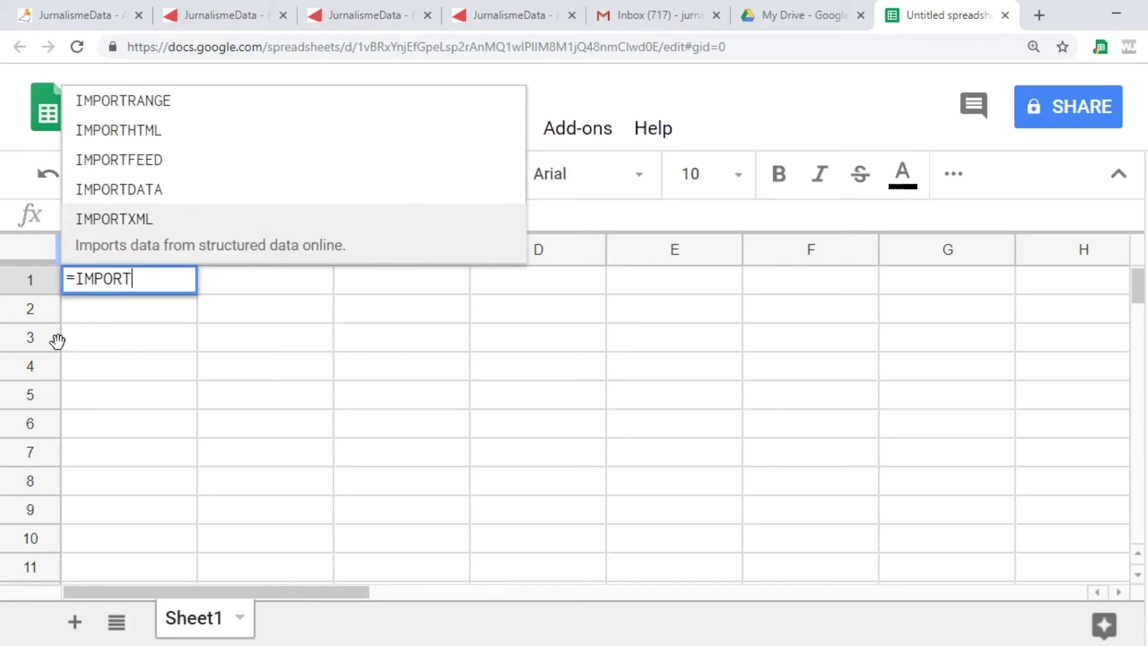
{"action": "type", "text": "HTML("}
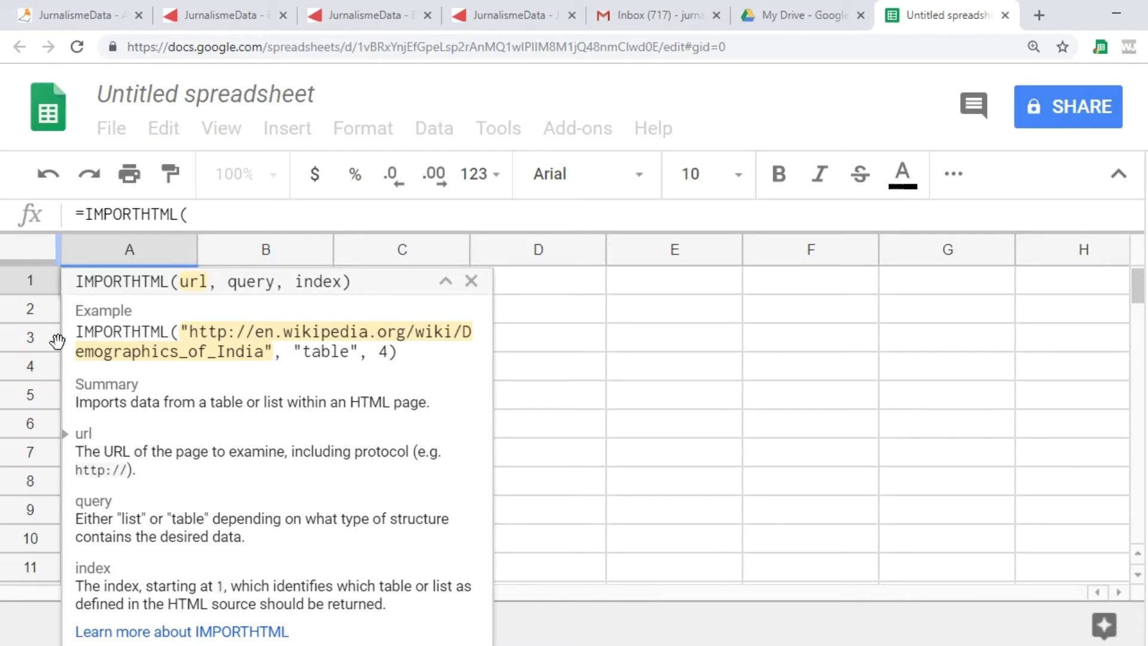
{"action": "type", "text": "\""}
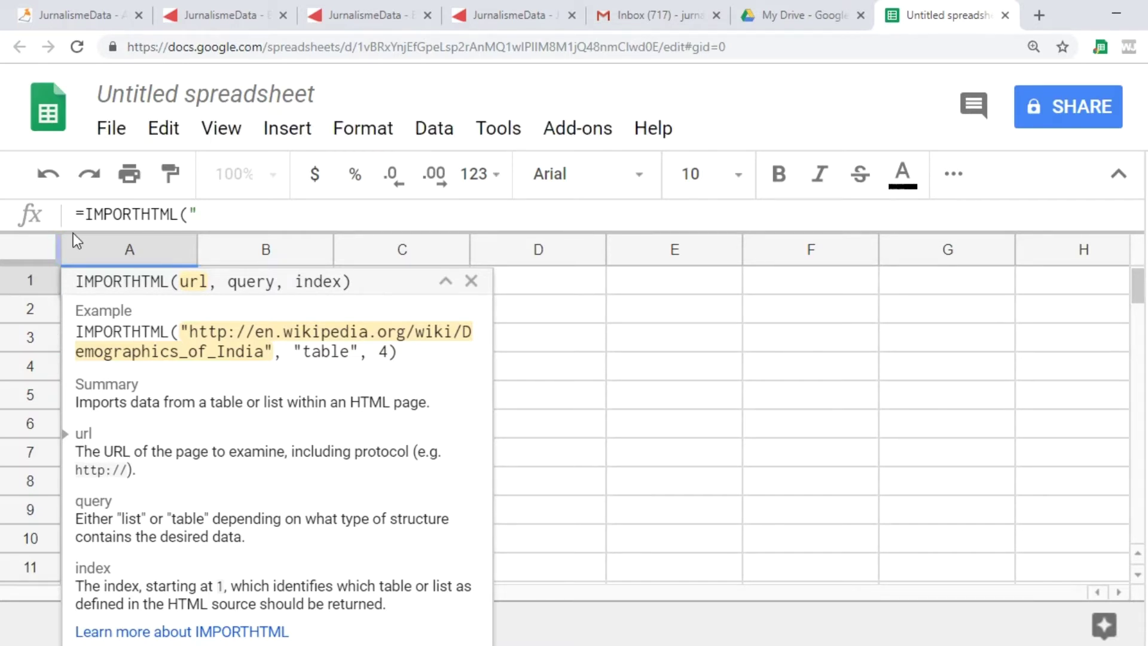
{"action": "left_click", "coordinate": [405, 13]}
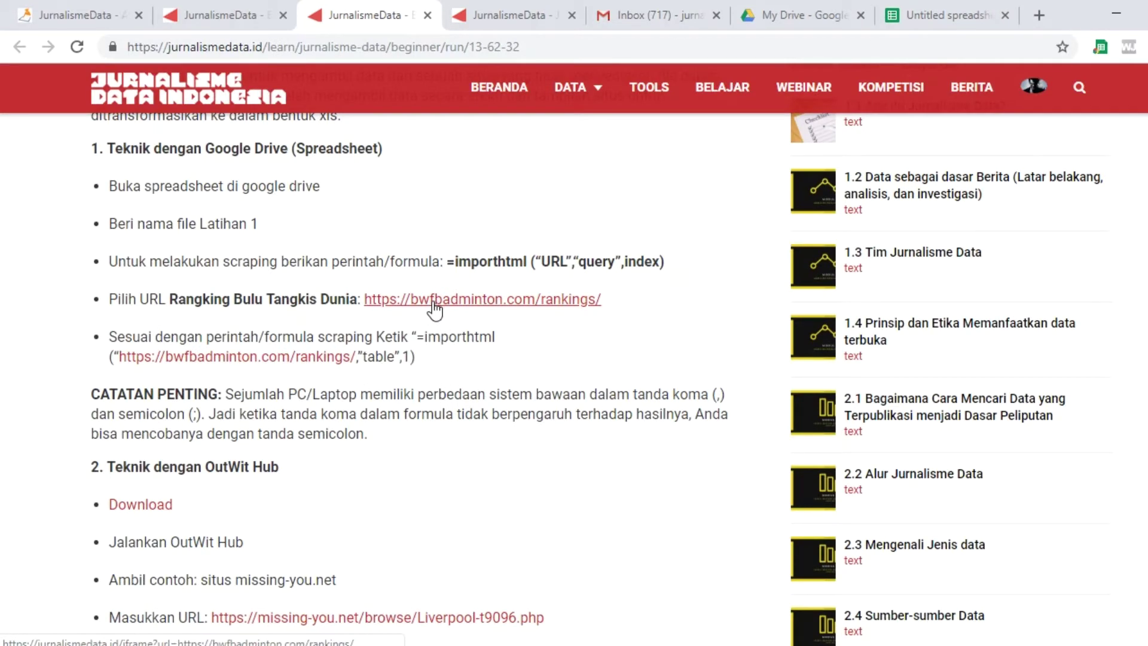
{"action": "left_click", "coordinate": [521, 13]}
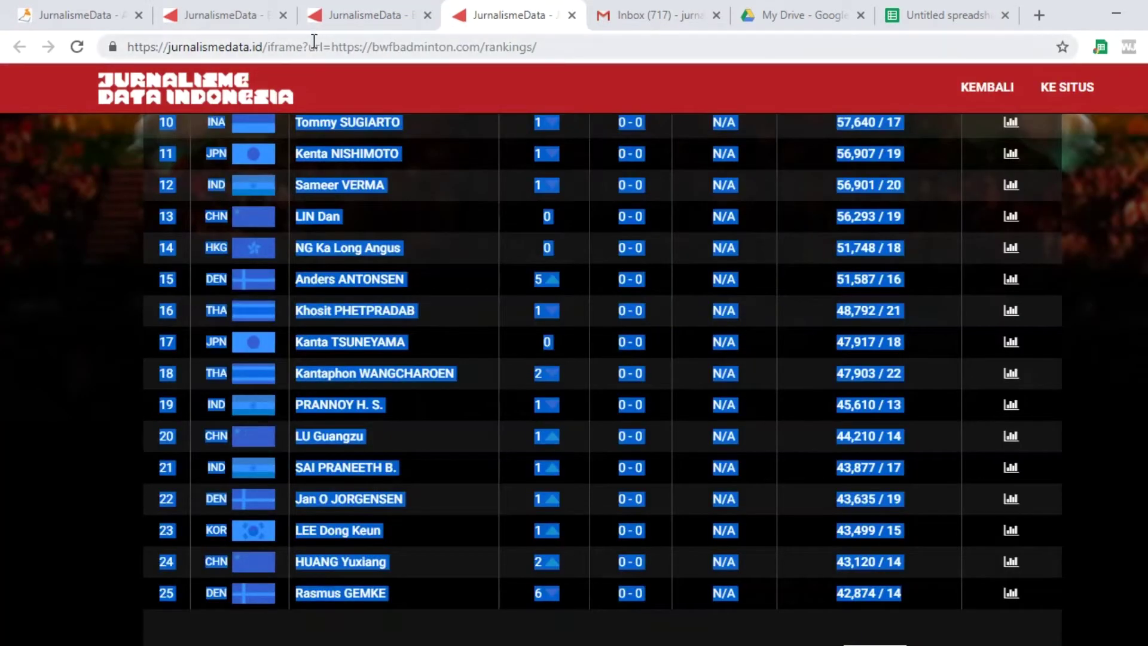
{"action": "left_click", "coordinate": [329, 51]}
{"action": "left_click", "coordinate": [332, 48]}
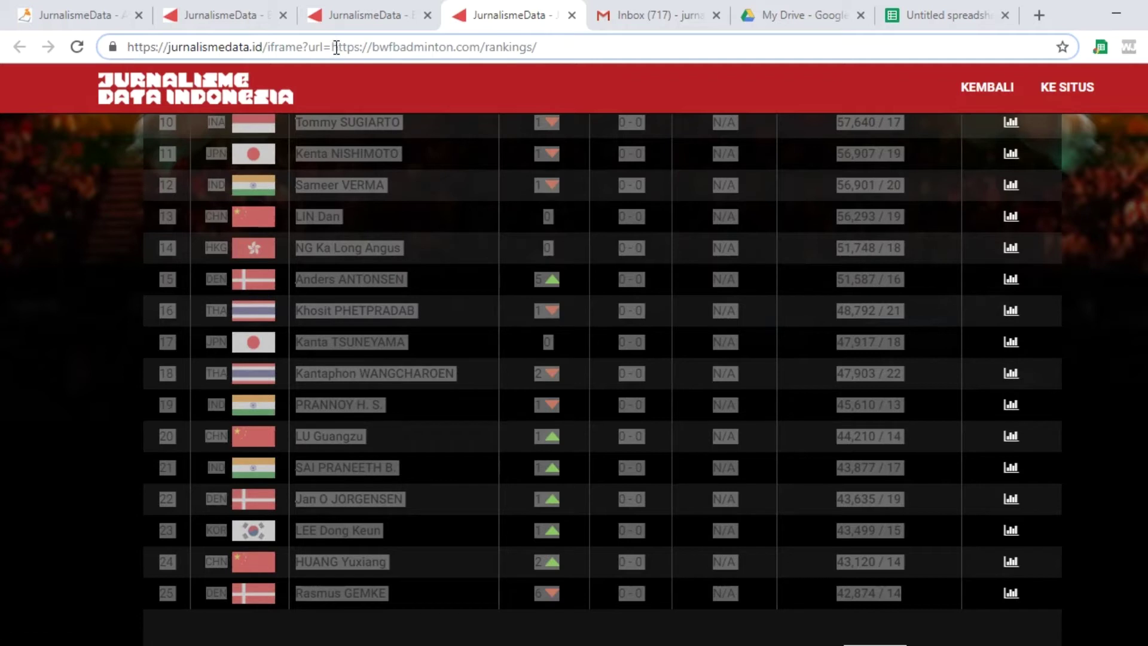
{"action": "left_click_drag", "start_coordinate": [335, 47], "coordinate": [556, 46]}
{"action": "right_click", "coordinate": [506, 51]}
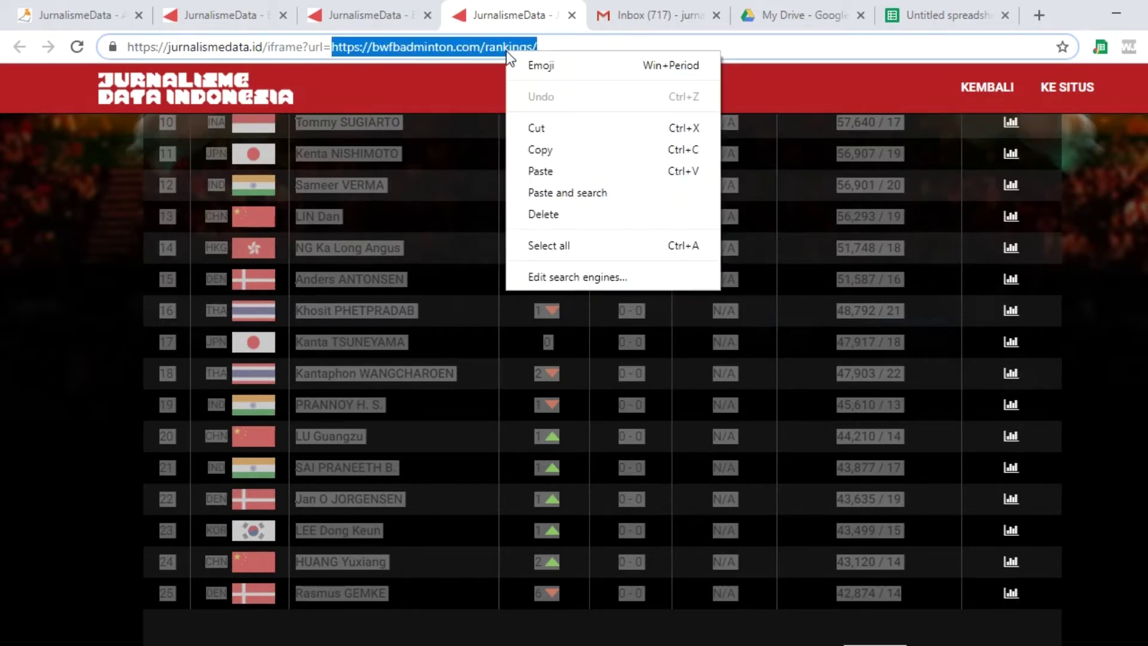
{"action": "left_click", "coordinate": [551, 150]}
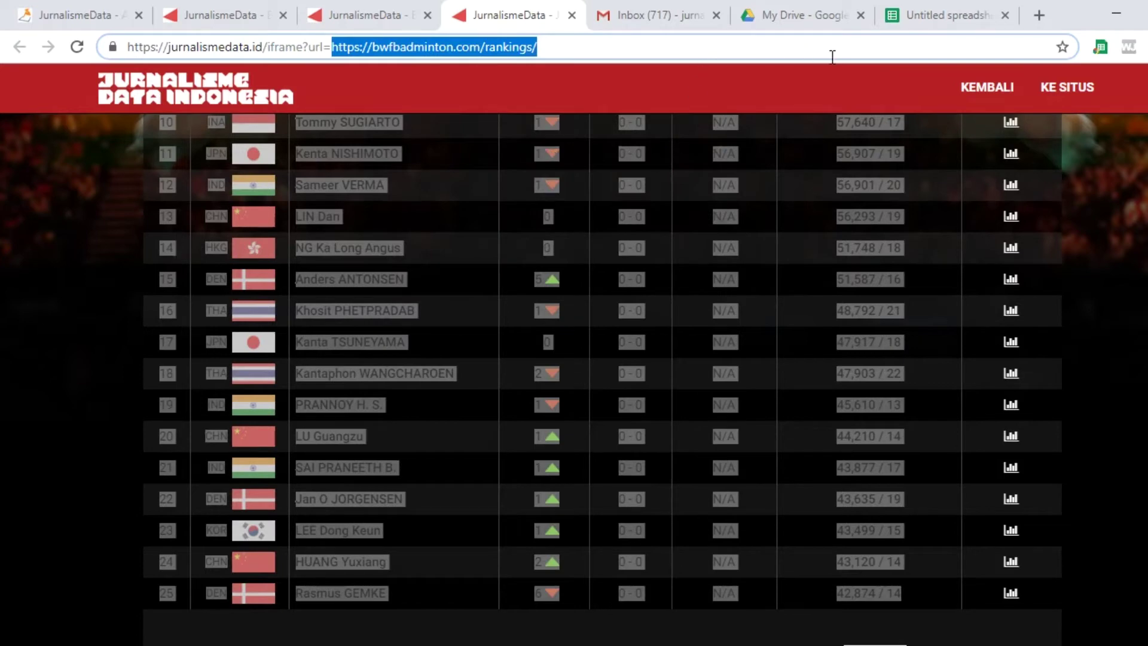
Paste the copied rankings URL into the spreadsheet's IMPORTHTML formula and end the argument with a closing quote and a semicolon
{"action": "left_click", "coordinate": [969, 16]}
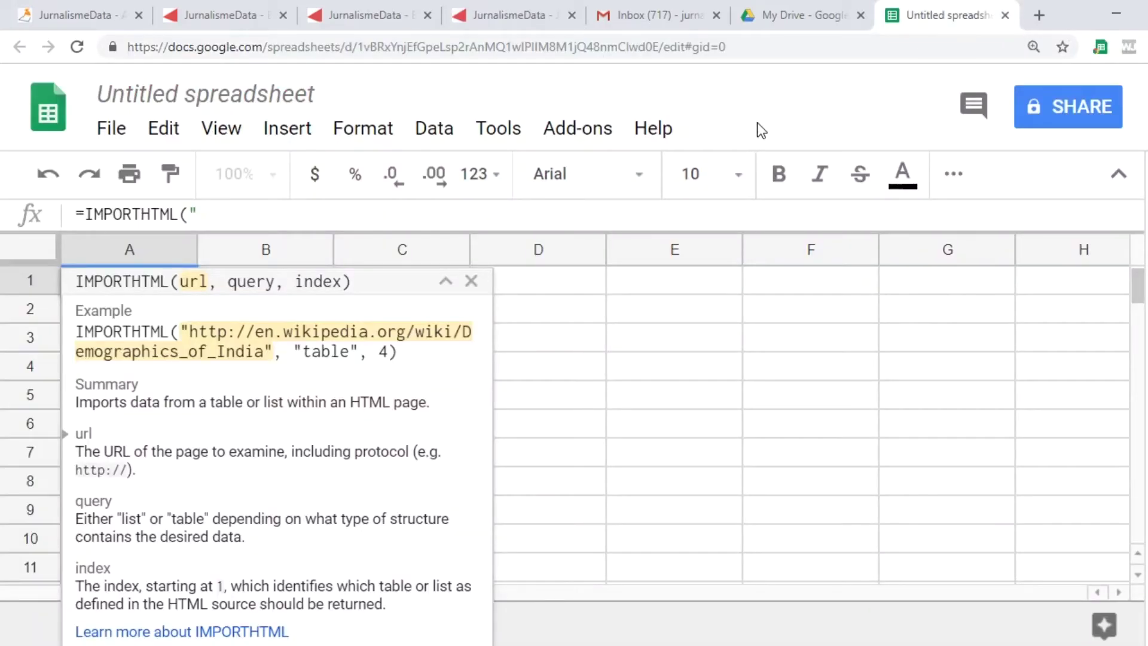
{"action": "left_click", "coordinate": [258, 220]}
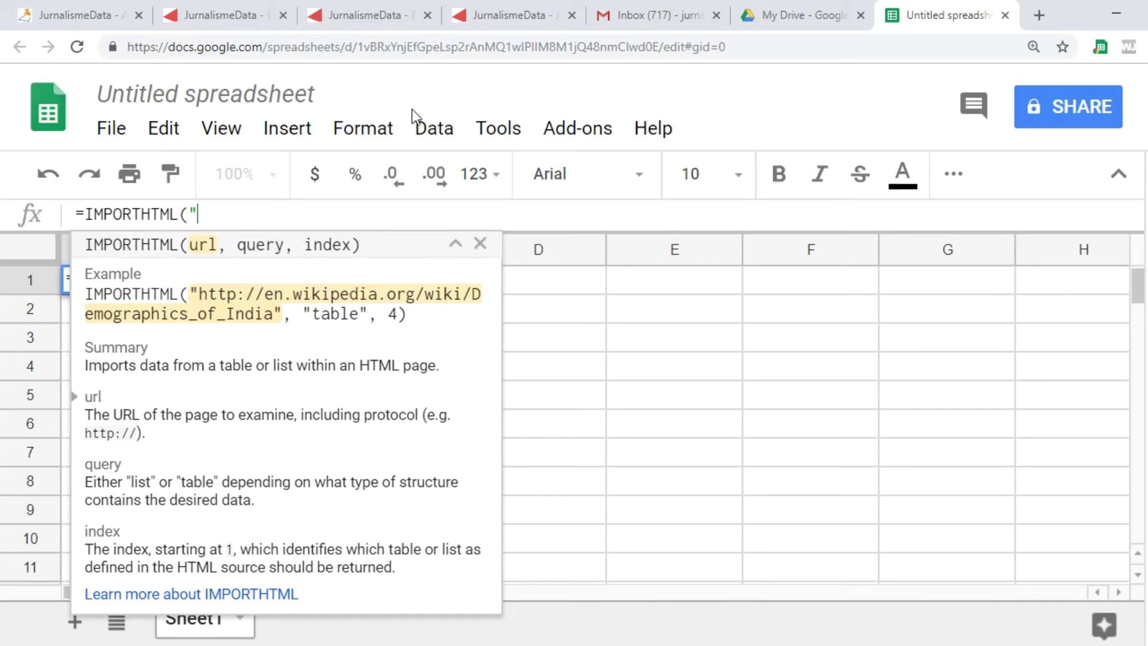
{"action": "key", "text": "ctrl+v"}
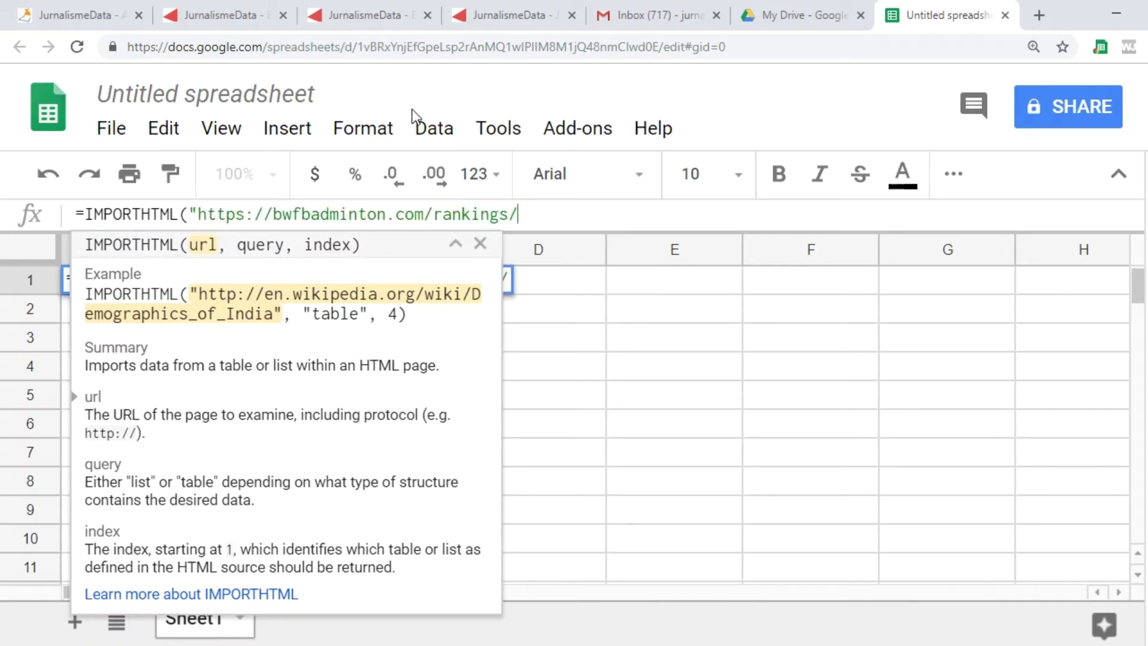
{"action": "type", "text": "\";"}
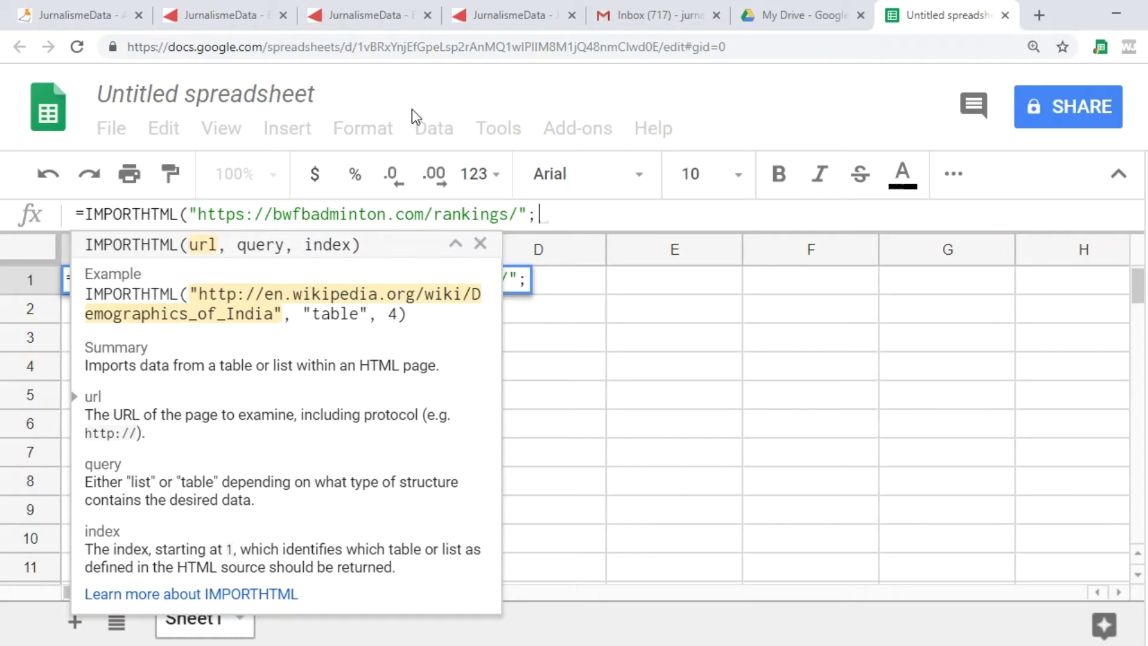
{"action": "key", "text": "BackSpace"}
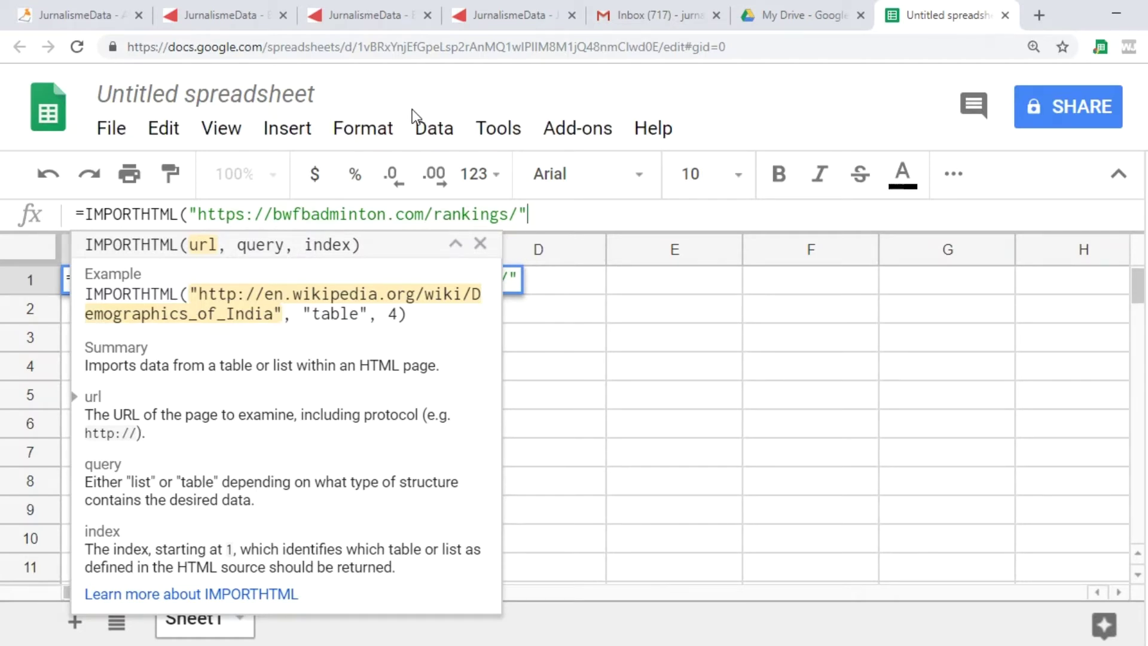
{"action": "type", "text": ";"}
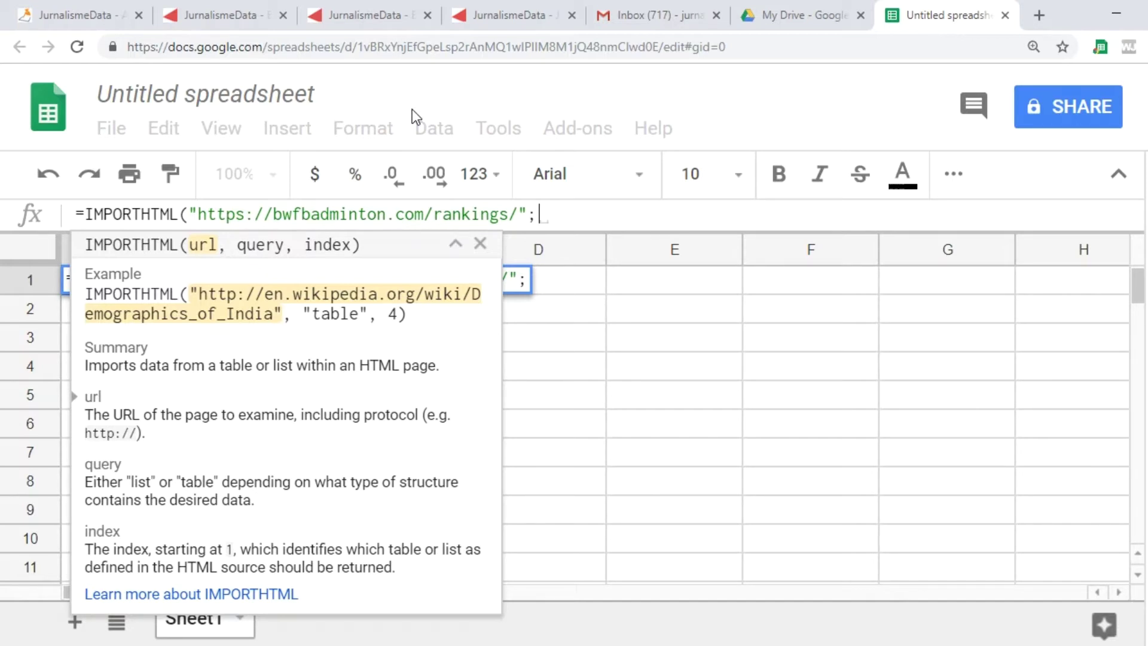
Add "table" as the formula's query argument, followed by a semicolon and an opening quote for the index
{"action": "type", "text": "\""}
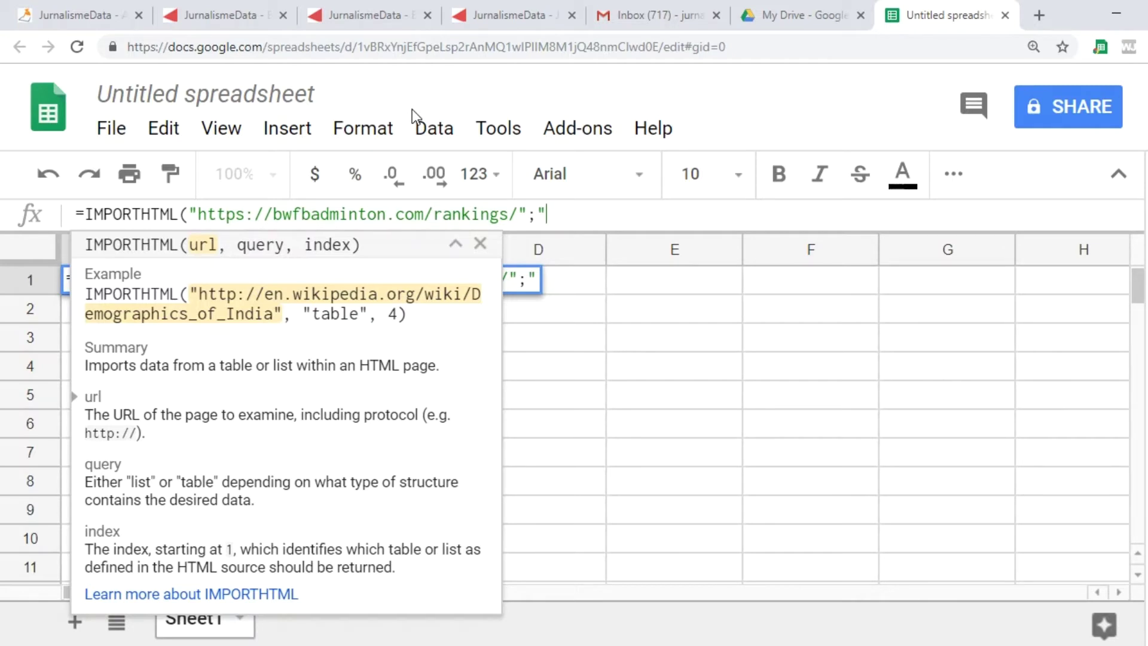
{"action": "type", "text": "table"}
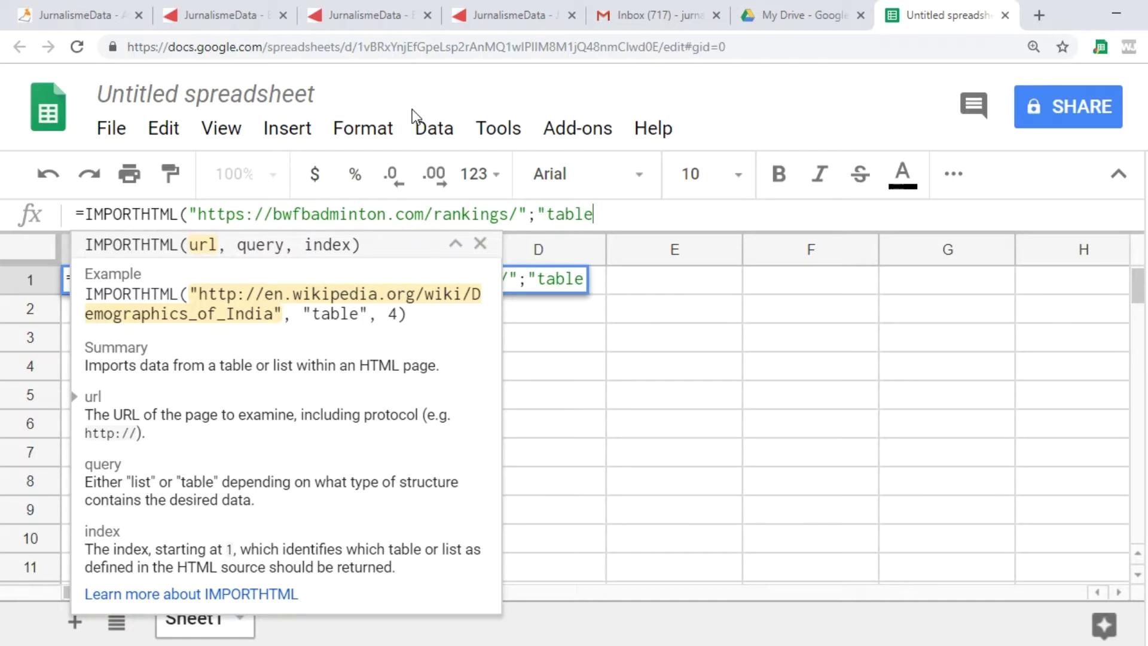
{"action": "type", "text": "\";"}
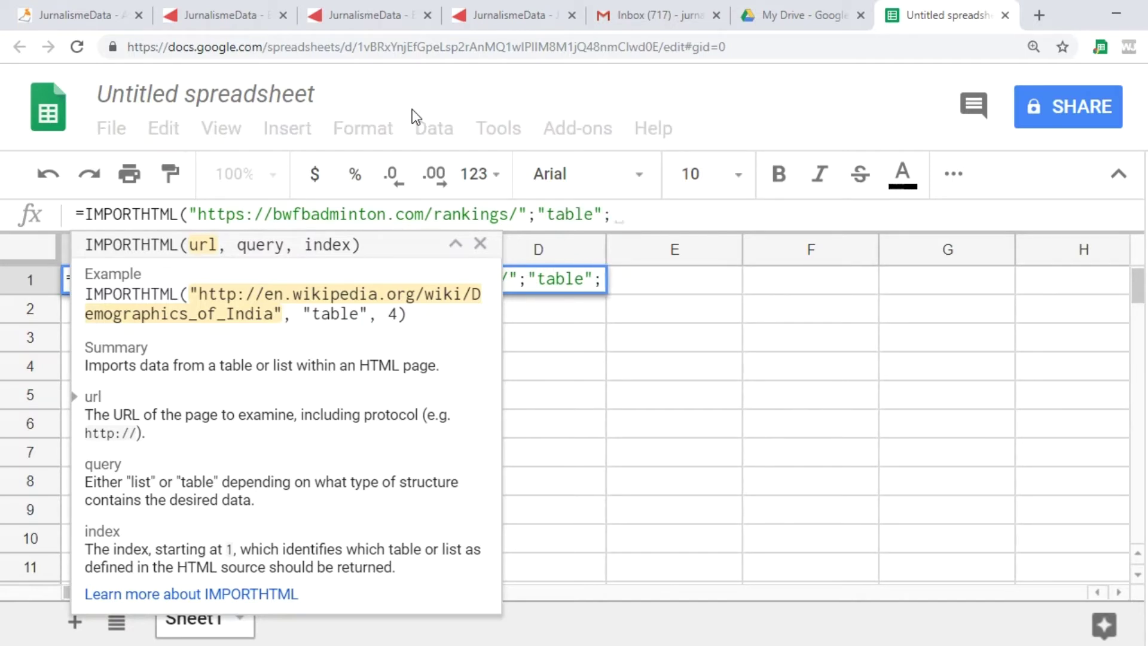
{"action": "type", "text": "\""}
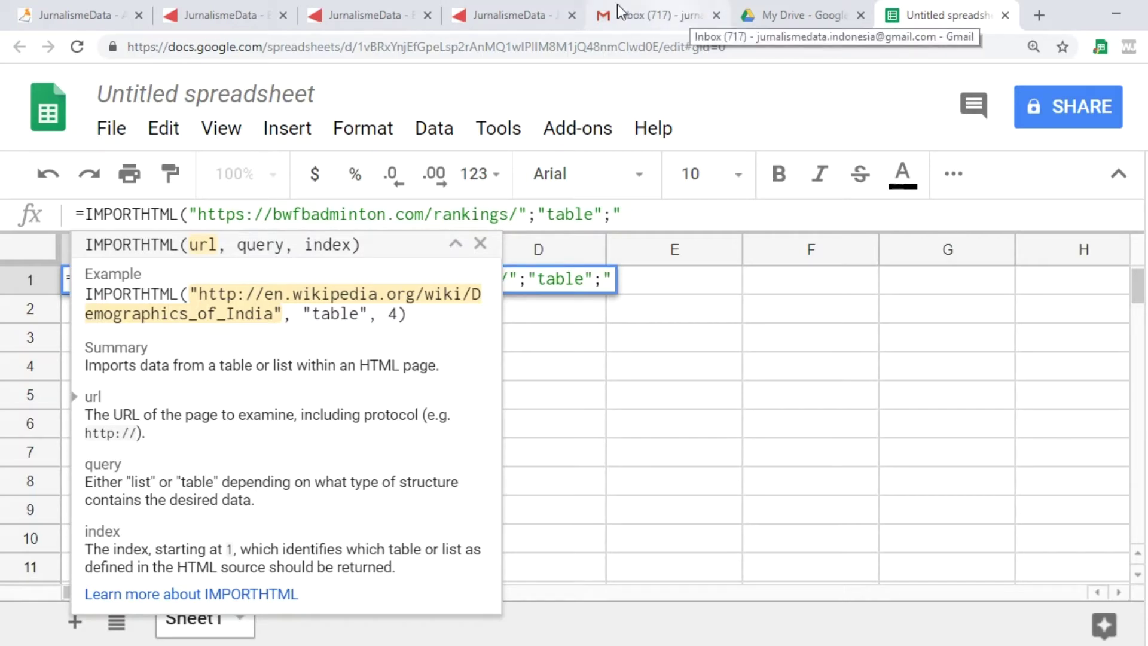
Complete the IMPORTHTML formula with index "1" for the rankings page's table, add the closing parenthesis and enter it in cell A1
{"action": "left_click", "coordinate": [489, 14]}
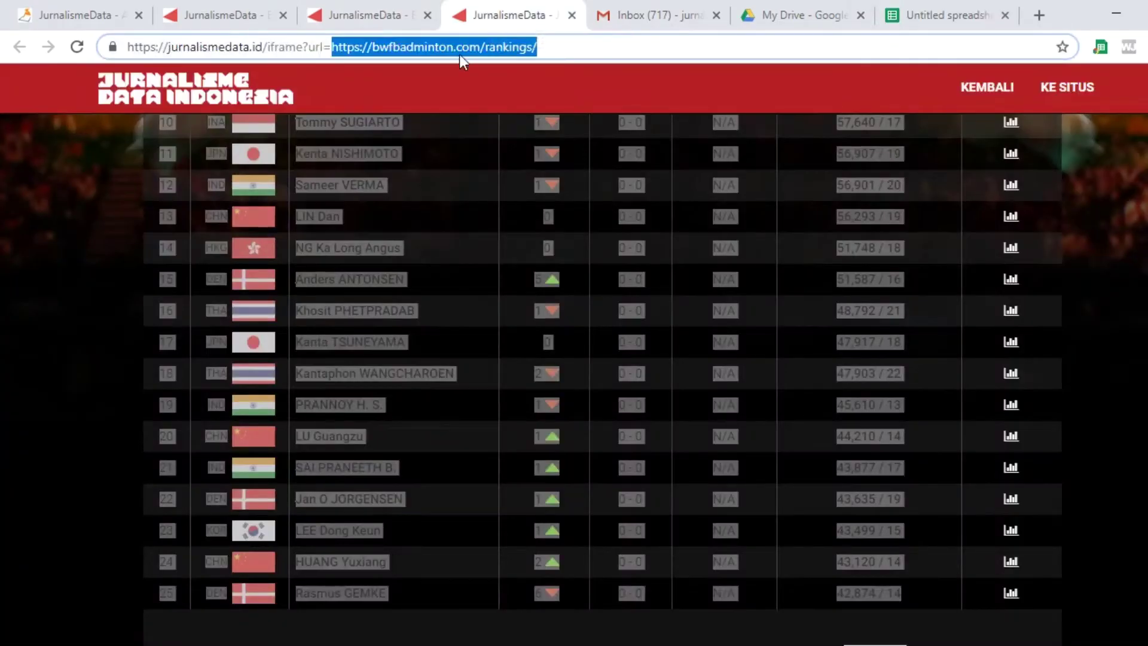
{"action": "scroll", "coordinate": [454, 203], "scroll_direction": "up", "scroll_amount": 5}
{"action": "left_click", "coordinate": [947, 15]}
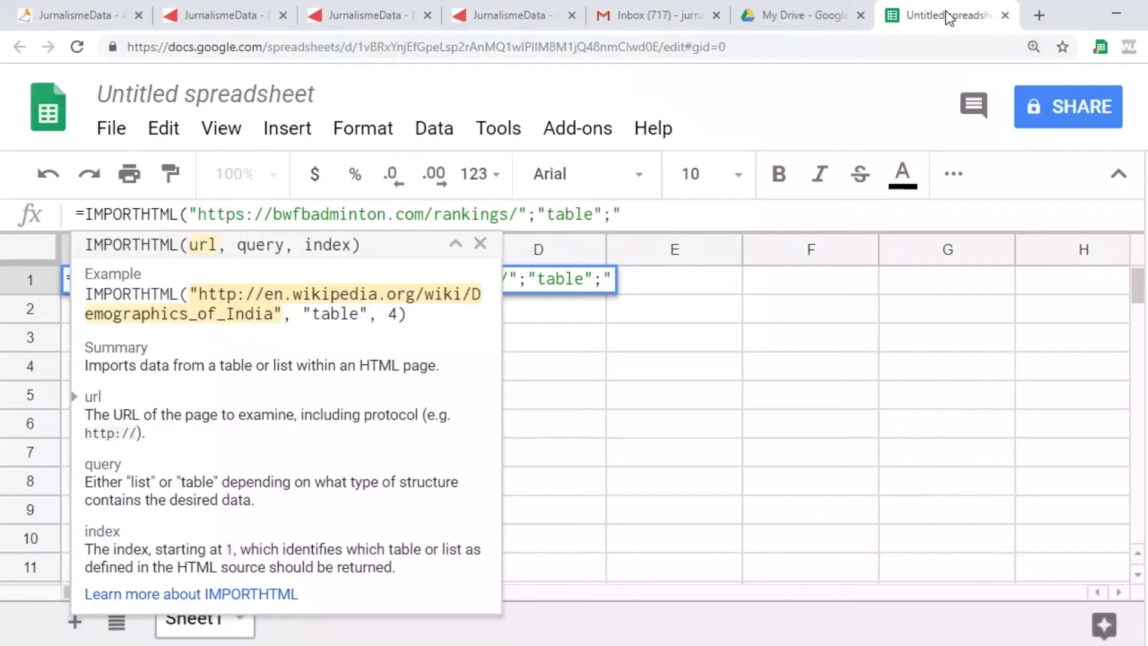
{"action": "type", "text": "1"}
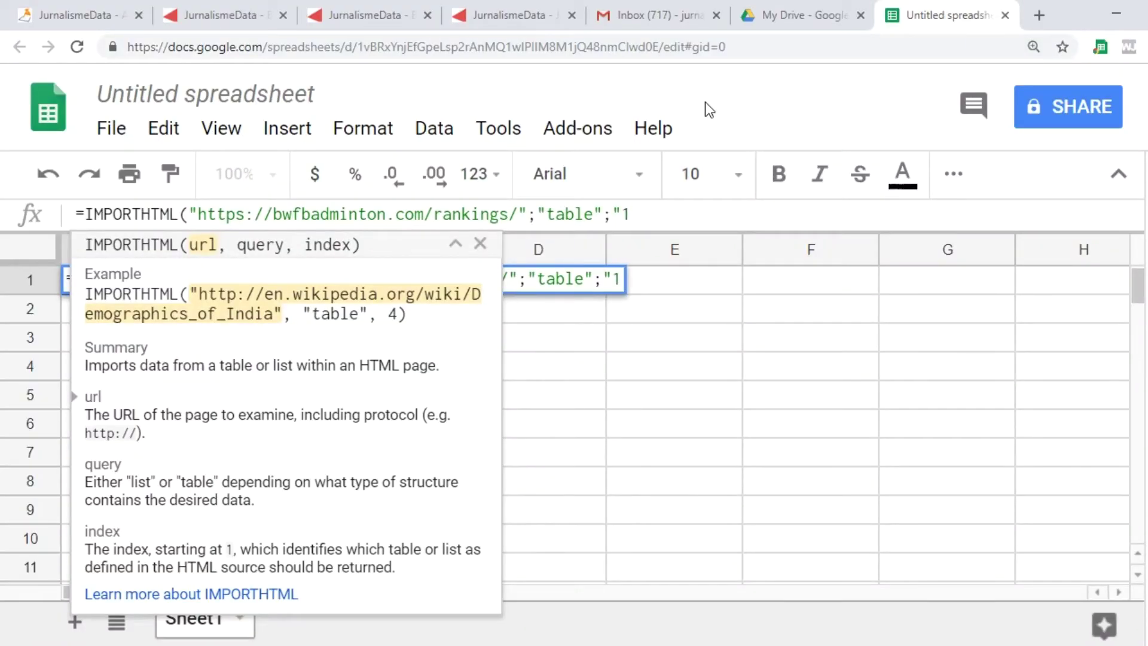
{"action": "type", "text": "\")"}
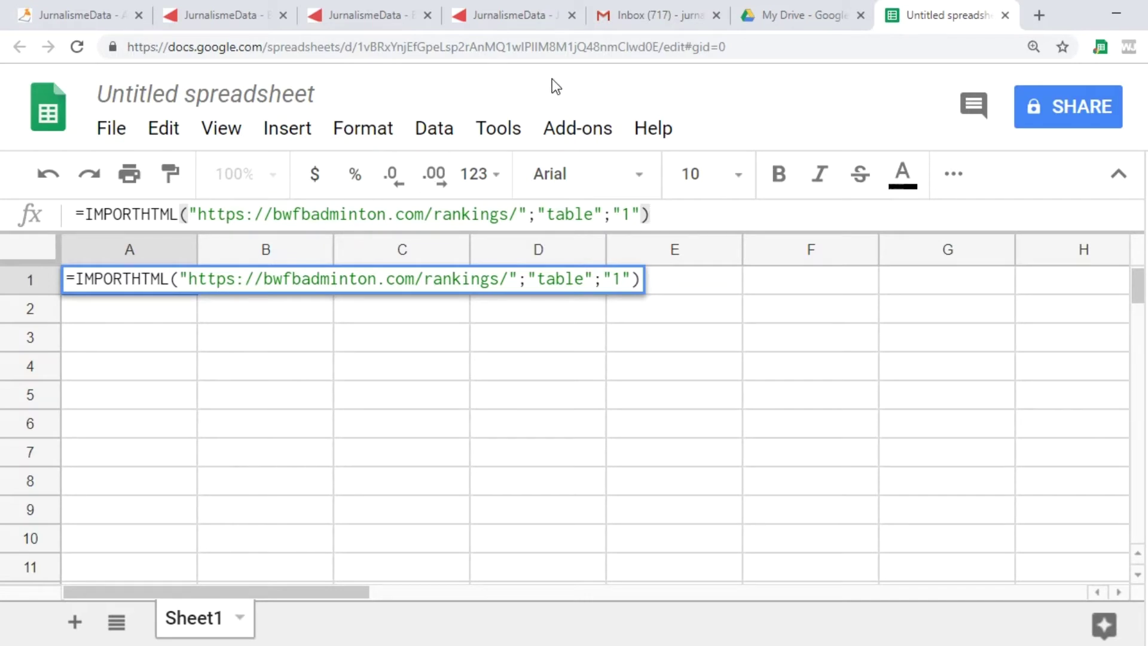
{"action": "key", "text": "Return"}
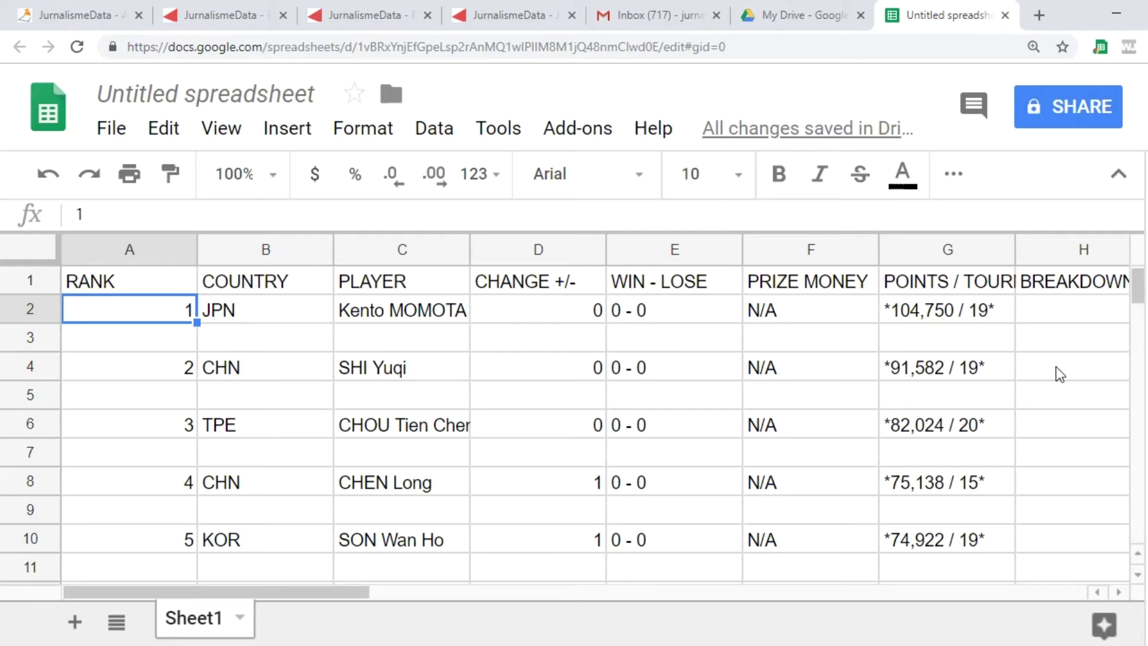
Look through the imported rankings rows in the sheet and compare them with the men's singles table on the rankings page
{"action": "left_click_drag", "start_coordinate": [351, 594], "coordinate": [287, 605]}
{"action": "scroll", "coordinate": [384, 418], "scroll_direction": "down", "scroll_amount": 4}
{"action": "scroll", "coordinate": [381, 418], "scroll_direction": "down", "scroll_amount": 12}
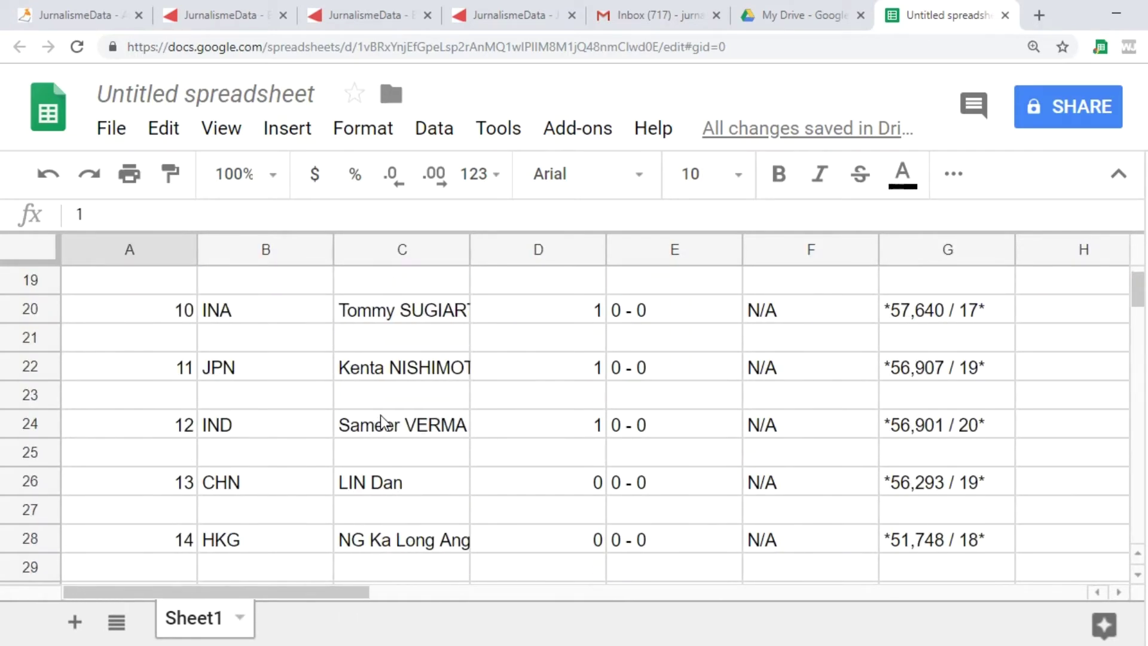
{"action": "scroll", "coordinate": [381, 417], "scroll_direction": "down", "scroll_amount": 9}
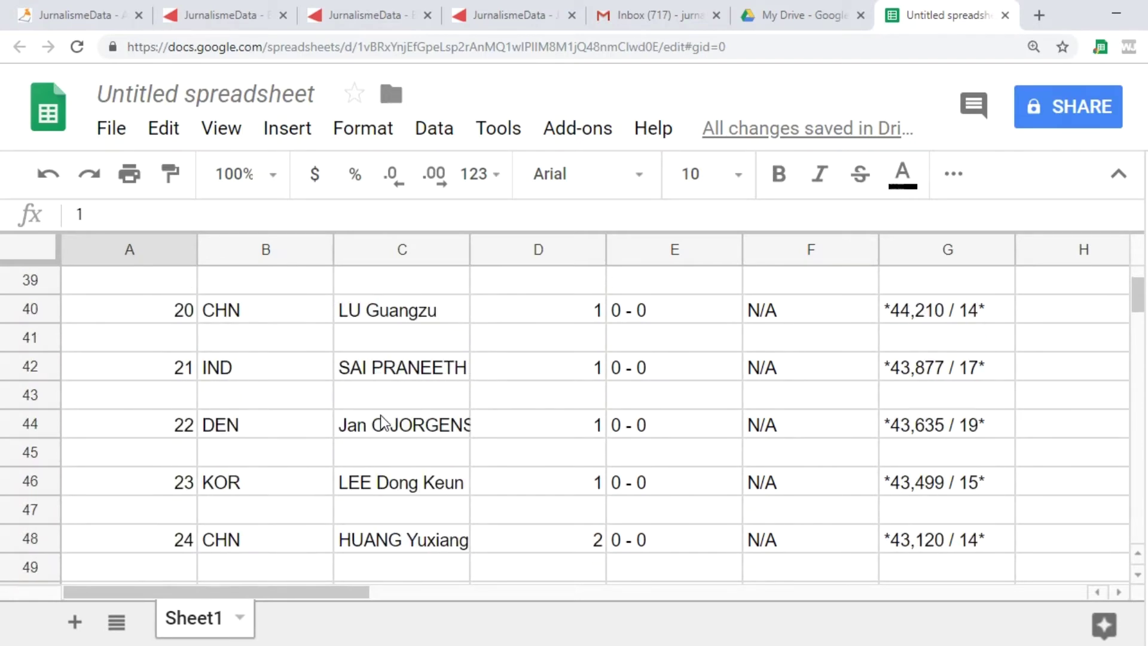
{"action": "scroll", "coordinate": [381, 416], "scroll_direction": "up", "scroll_amount": 8}
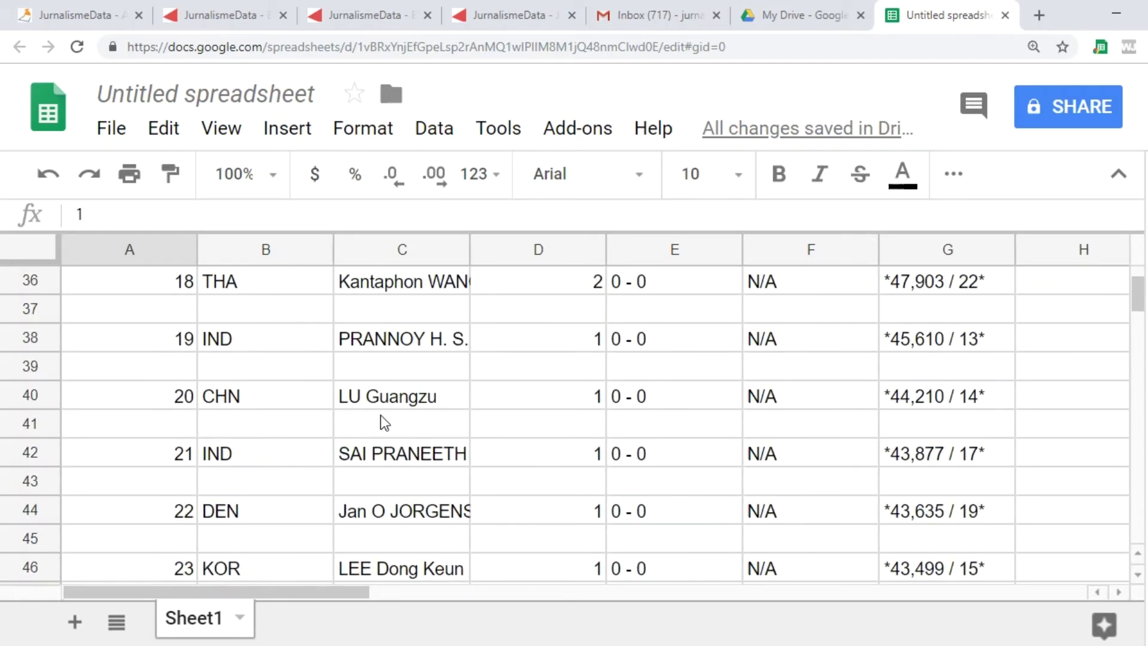
{"action": "scroll", "coordinate": [380, 415], "scroll_direction": "down", "scroll_amount": 20}
{"action": "scroll", "coordinate": [380, 414], "scroll_direction": "up", "scroll_amount": 20}
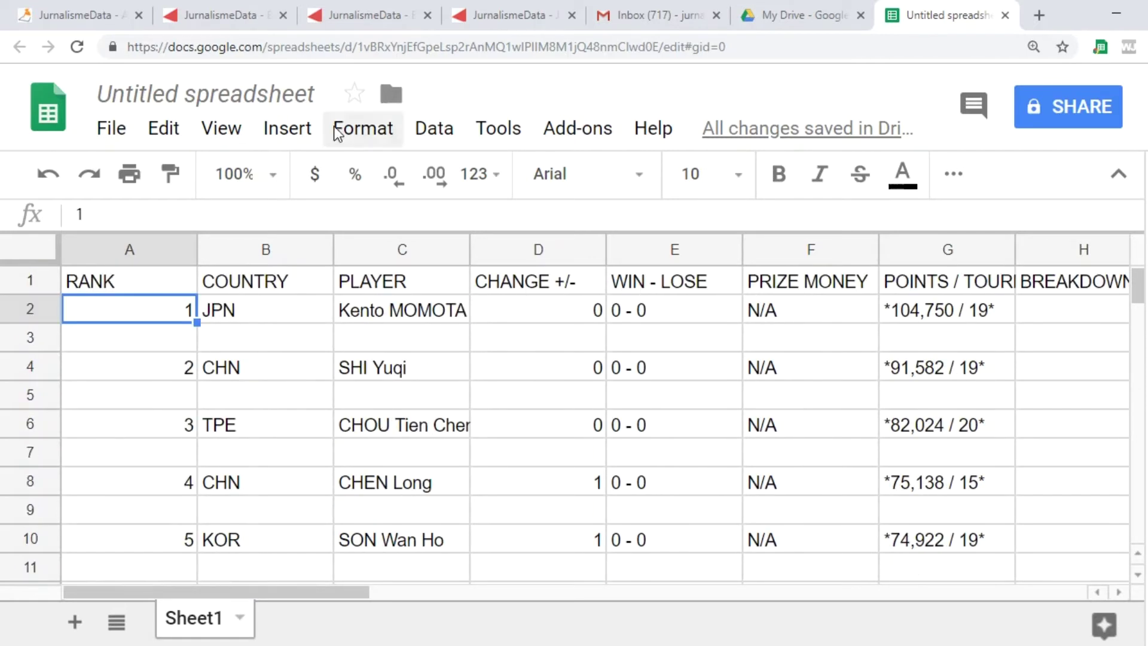
{"action": "left_click", "coordinate": [504, 19]}
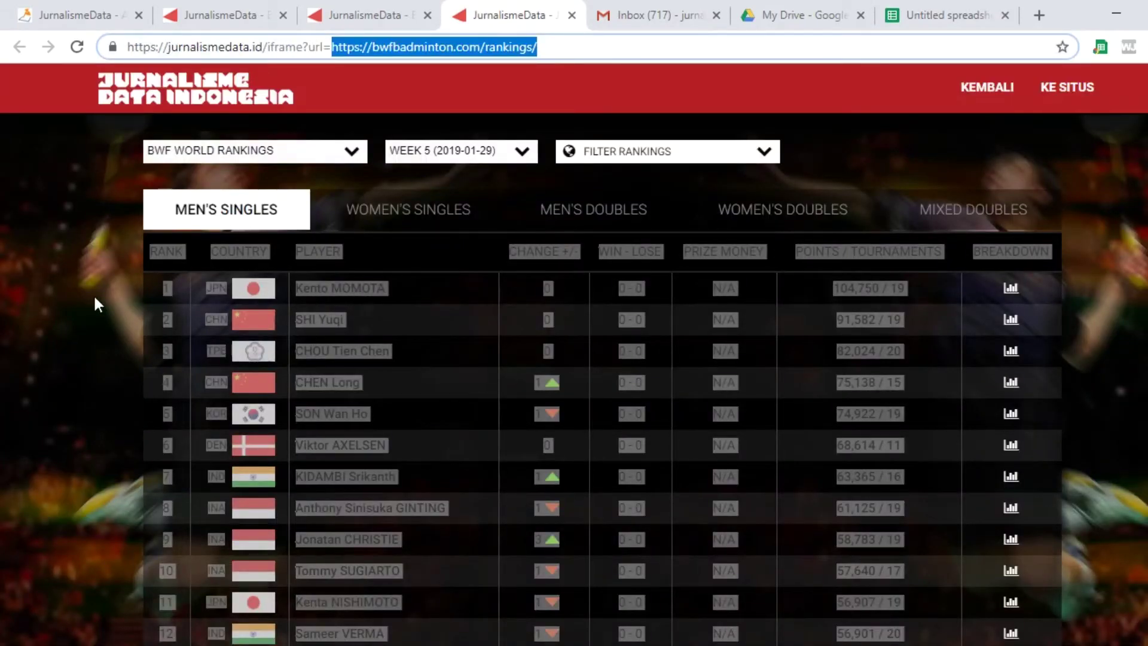
{"action": "left_click", "coordinate": [42, 299]}
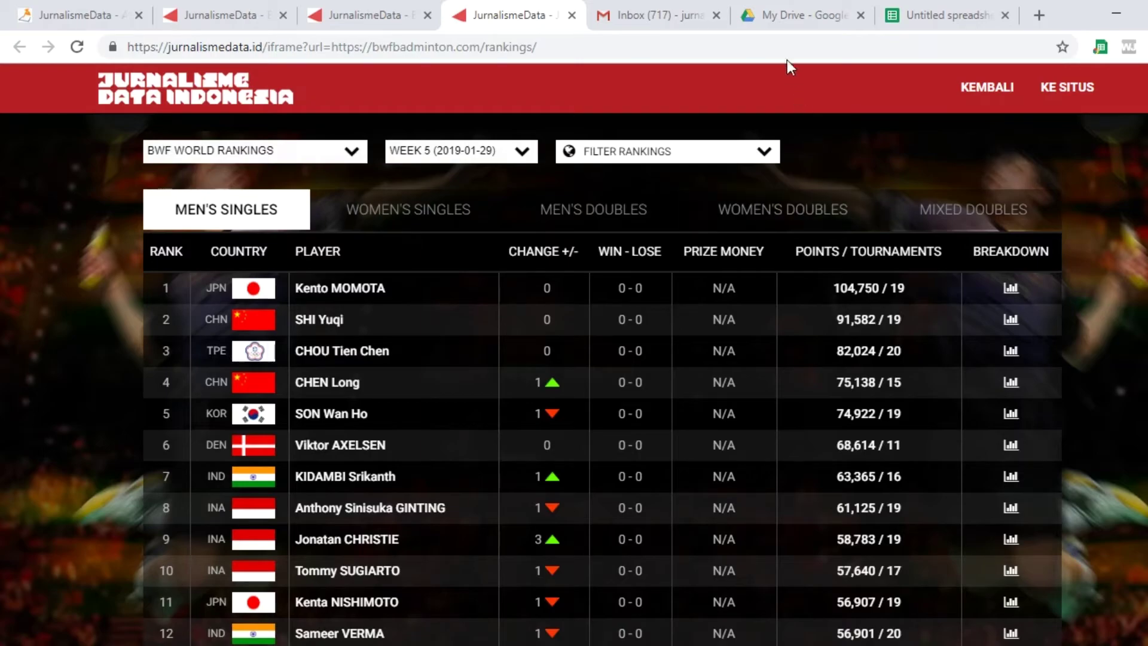
{"action": "left_click", "coordinate": [923, 15]}
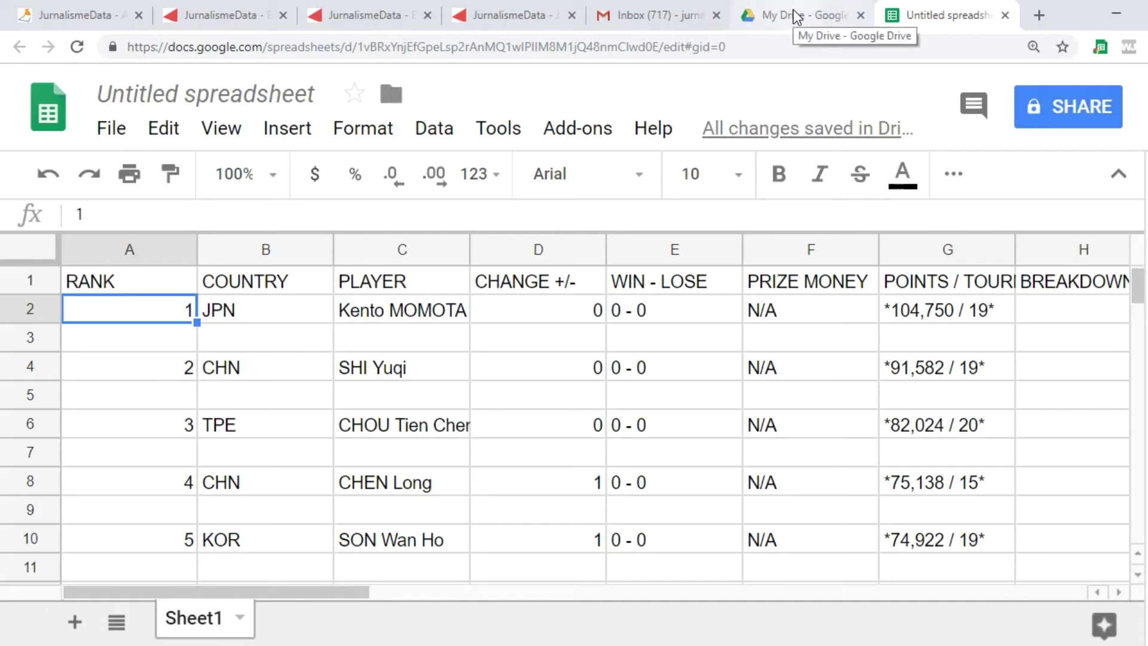
From the lesson's OutWit Hub section, open the Download link in a new tab and review the product page
{"action": "left_click", "coordinate": [392, 20]}
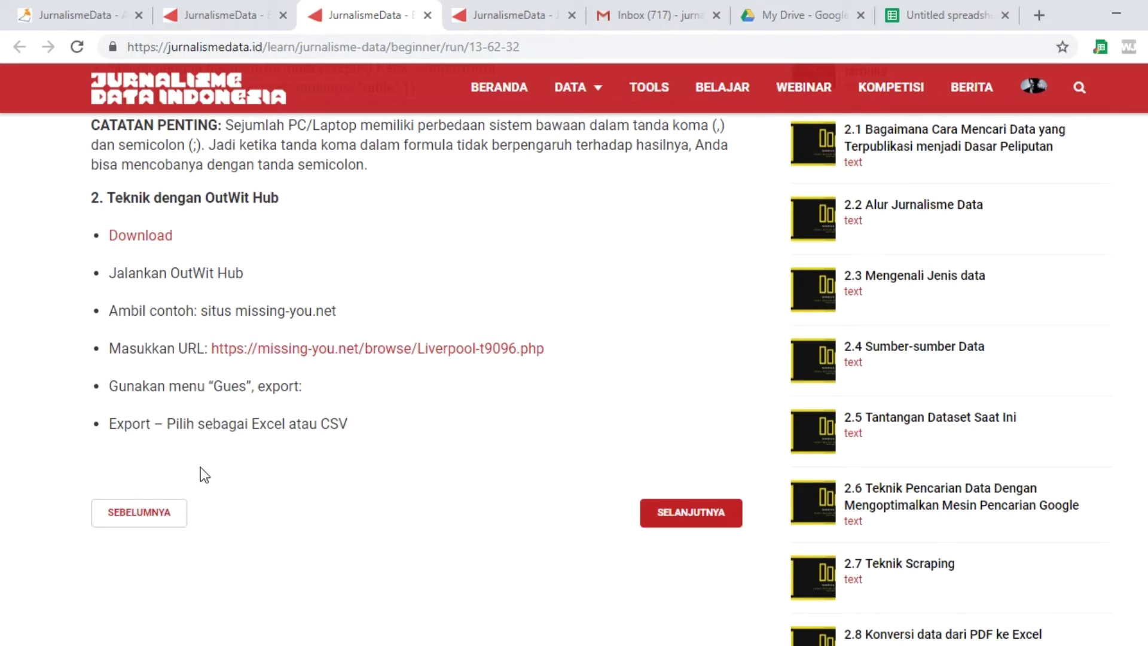
{"action": "right_click", "coordinate": [141, 235]}
{"action": "left_click", "coordinate": [179, 248]}
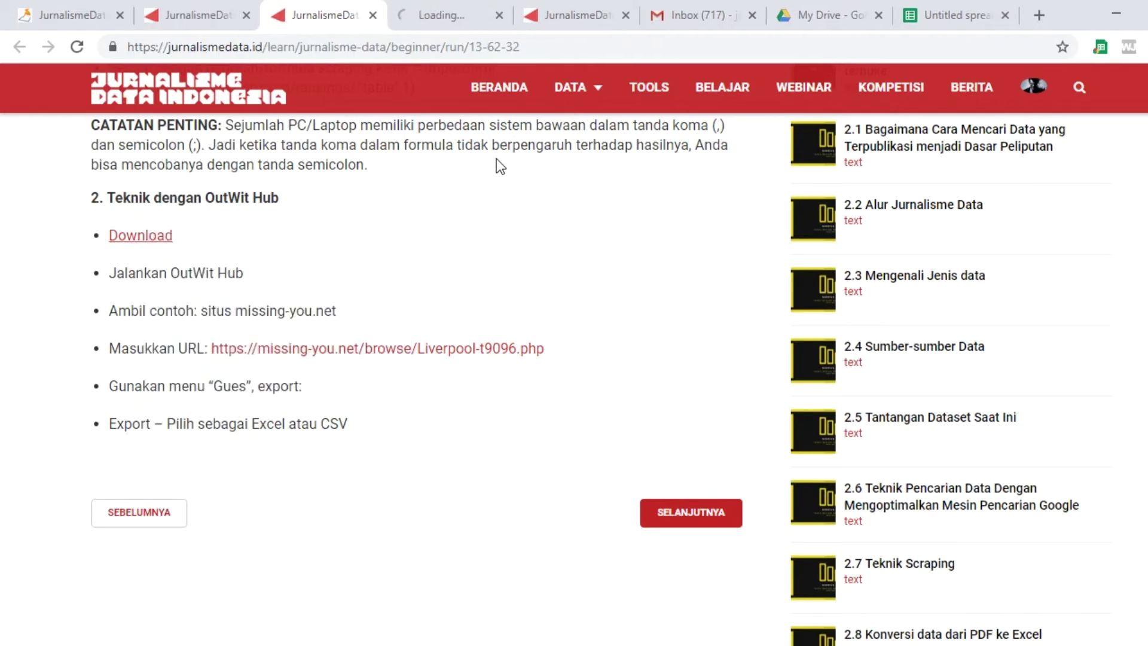
{"action": "left_click", "coordinate": [429, 14]}
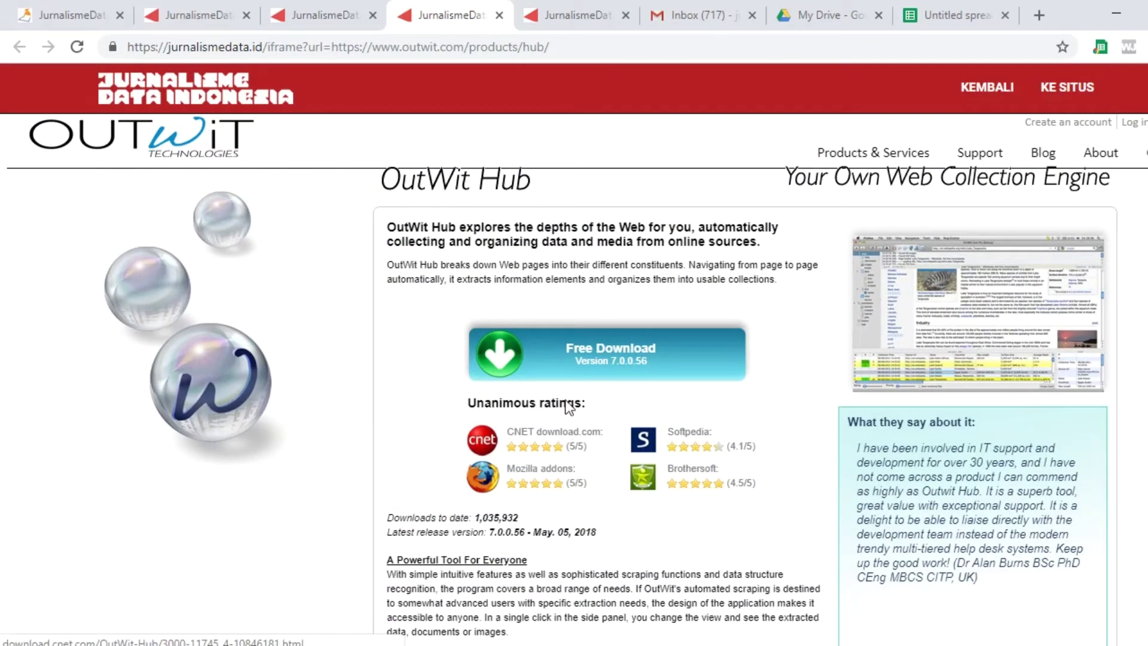
{"action": "scroll", "coordinate": [630, 336], "scroll_direction": "down", "scroll_amount": 2}
{"action": "scroll", "coordinate": [629, 336], "scroll_direction": "down", "scroll_amount": 2}
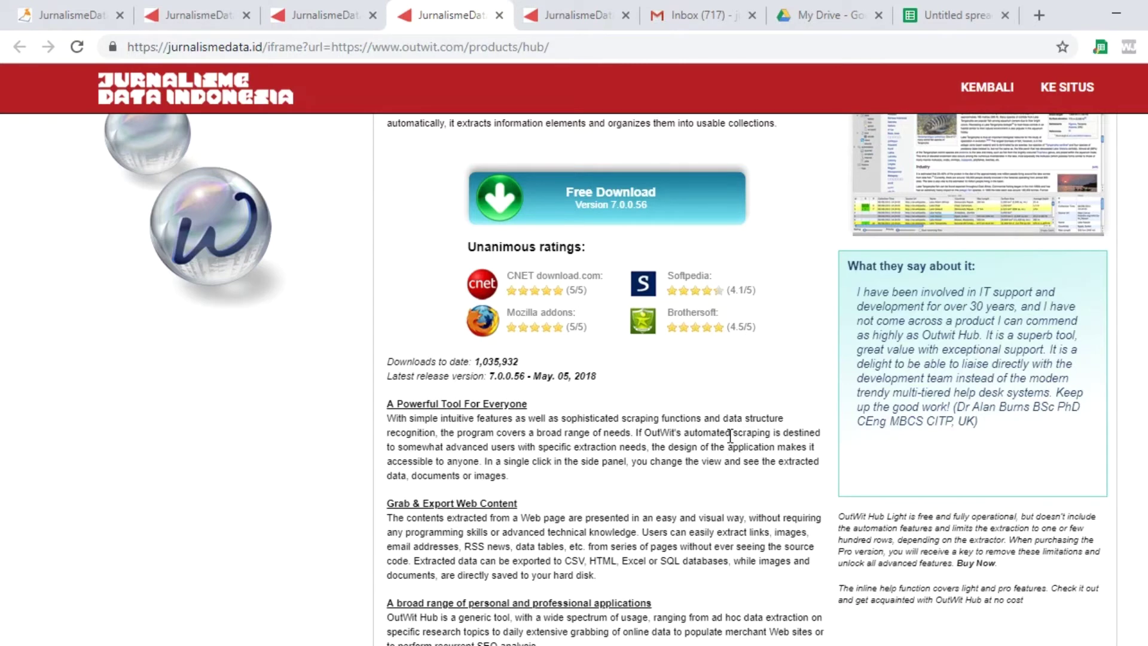
{"action": "scroll", "coordinate": [730, 436], "scroll_direction": "up", "scroll_amount": 3}
Start the free OutWit Hub download for the standalone Windows installer, accepting the license agreement, and cancel the running download
{"action": "left_click", "coordinate": [591, 354]}
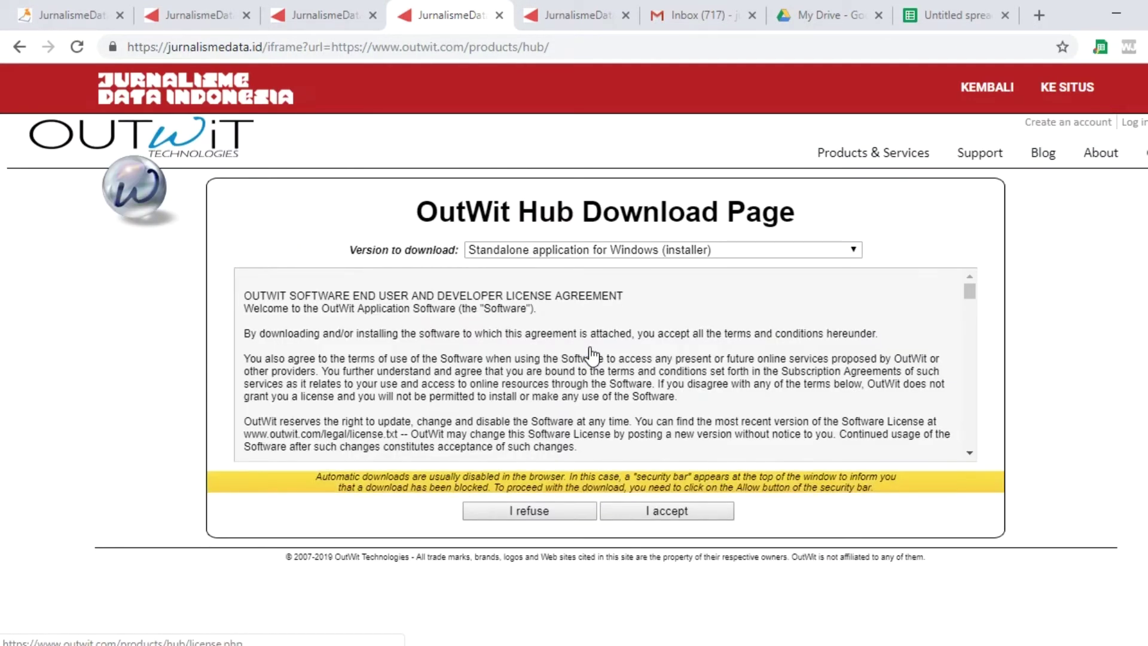
{"action": "left_click", "coordinate": [659, 512]}
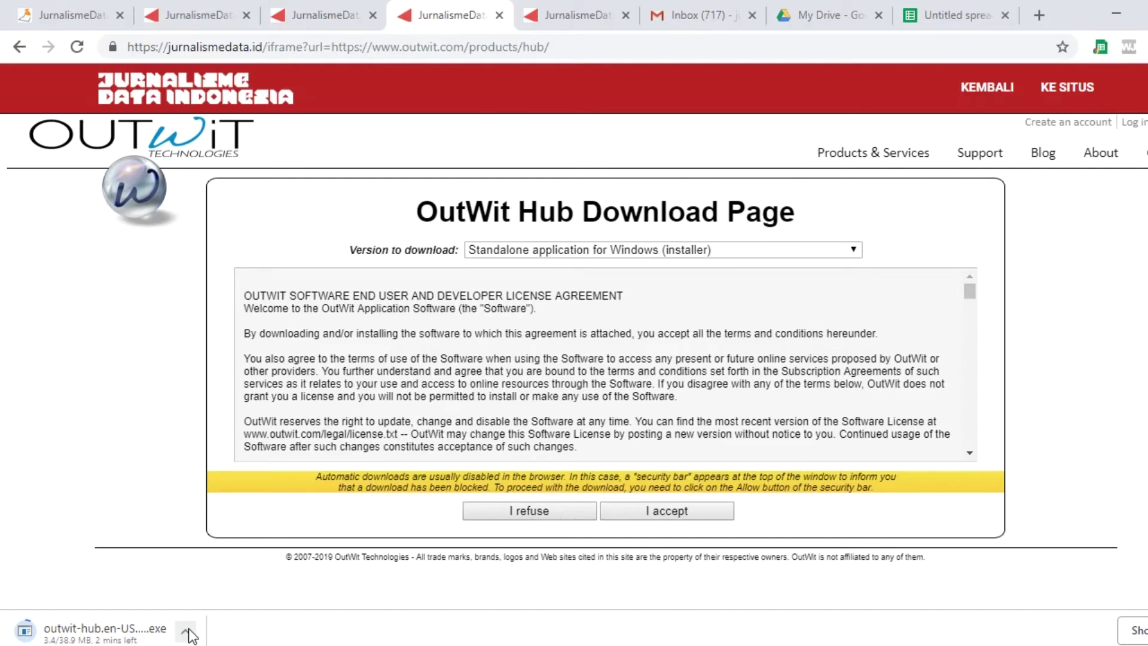
{"action": "left_click", "coordinate": [187, 632]}
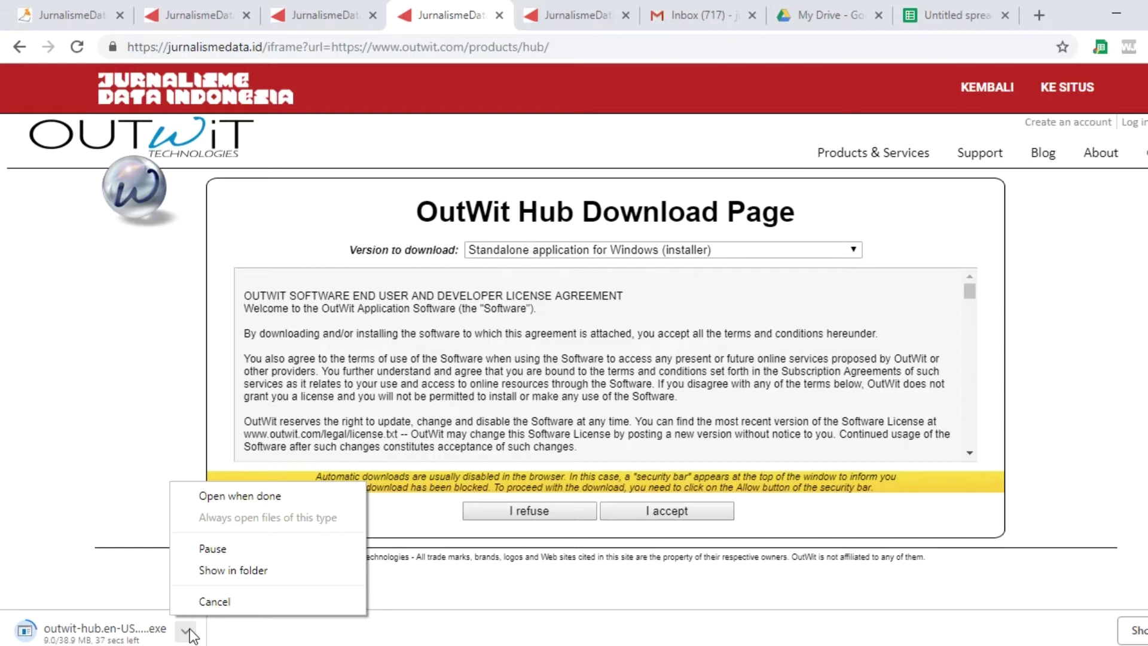
{"action": "left_click", "coordinate": [67, 550]}
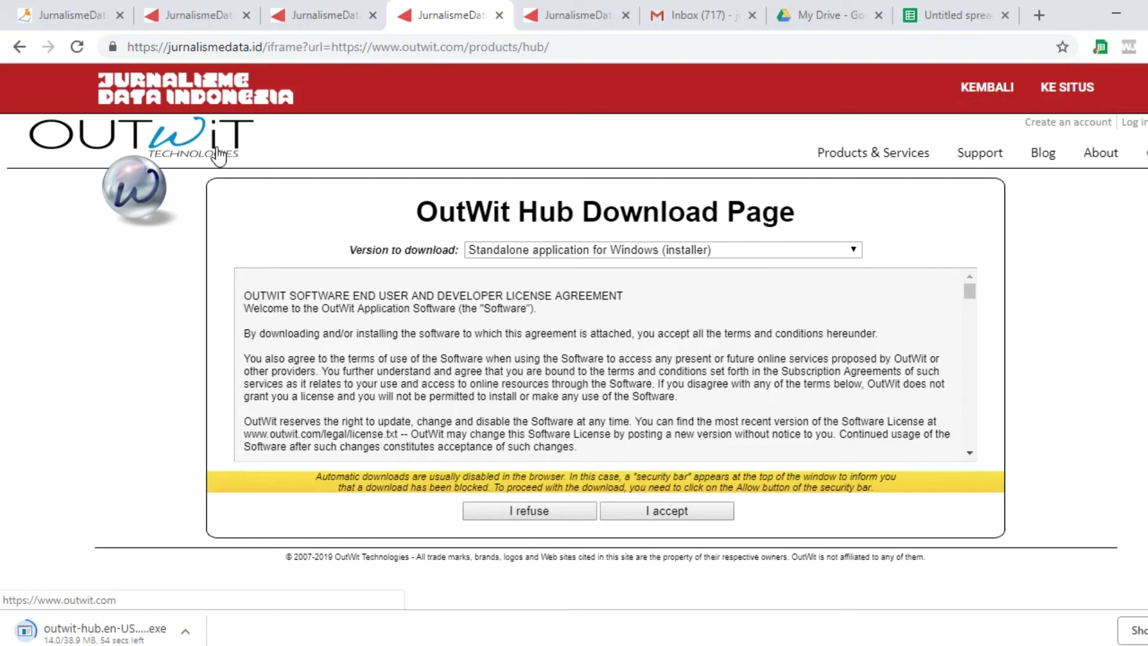
{"action": "left_click", "coordinate": [185, 630]}
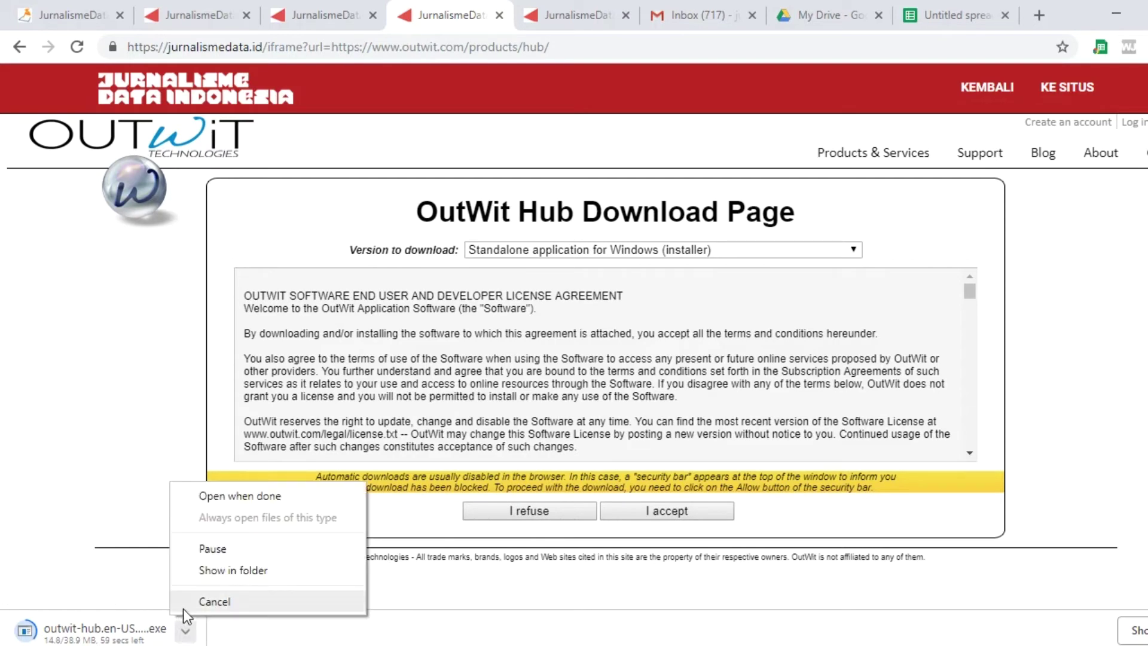
{"action": "left_click", "coordinate": [204, 598]}
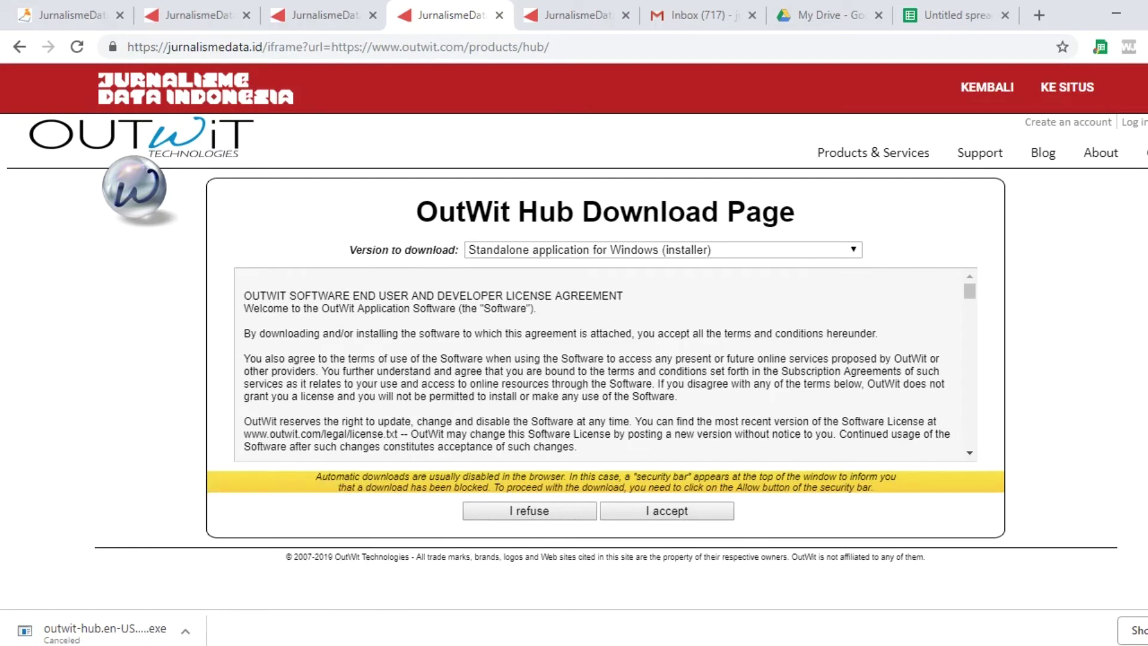
Launch the installed OutWit Hub desktop app and reposition its window to reach the address field
{"action": "key", "text": "super+s"}
{"action": "type", "text": "outw"}
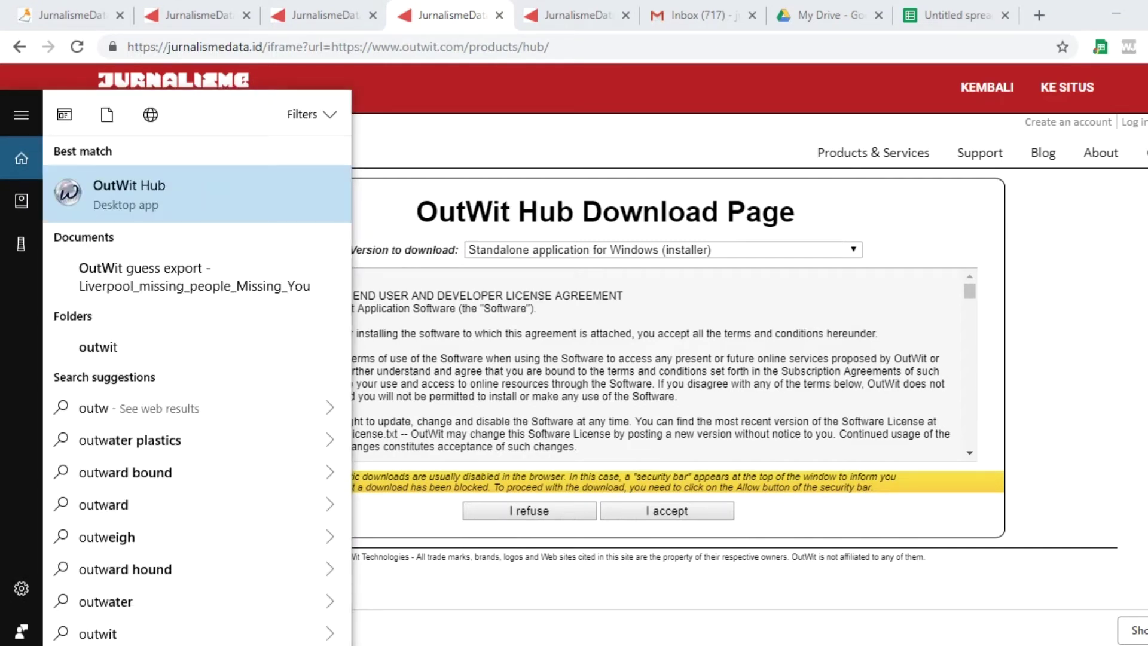
{"action": "left_click", "coordinate": [128, 202]}
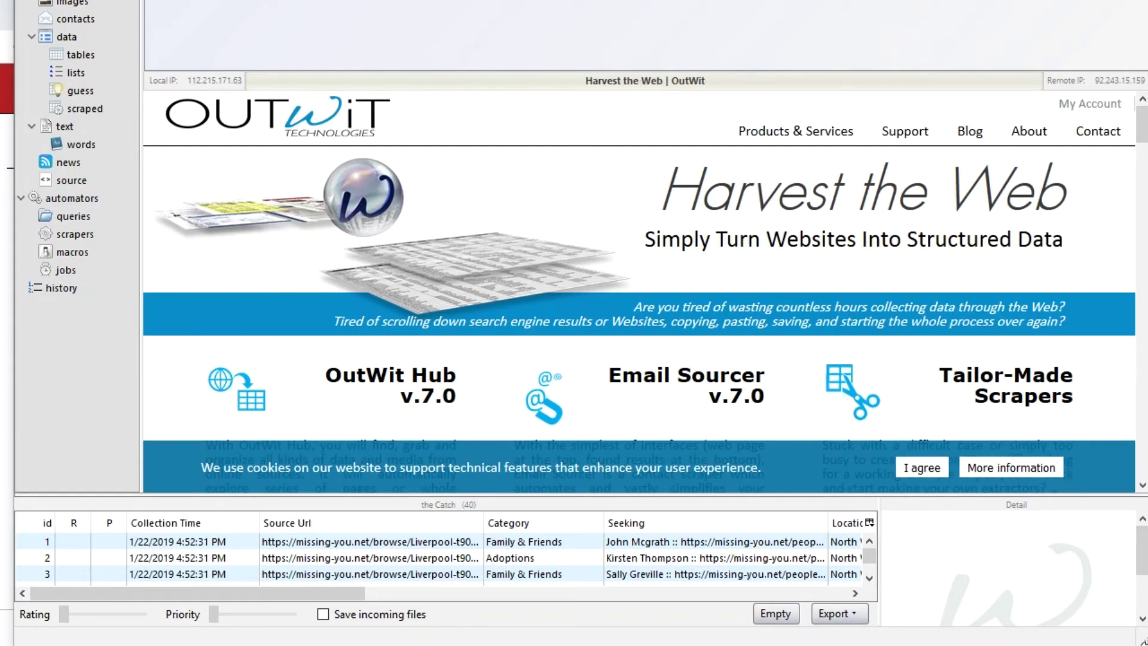
{"action": "mouse_move", "coordinate": [1142, 641]}
{"action": "left_mouse_down"}
{"action": "mouse_move", "coordinate": [1089, 593]}
{"action": "mouse_move", "coordinate": [1067, 589]}
{"action": "mouse_move", "coordinate": [1122, 592]}
{"action": "mouse_move", "coordinate": [1145, 644]}
{"action": "left_mouse_up"}
{"action": "left_click_drag", "start_coordinate": [852, 24], "coordinate": [867, 25]}
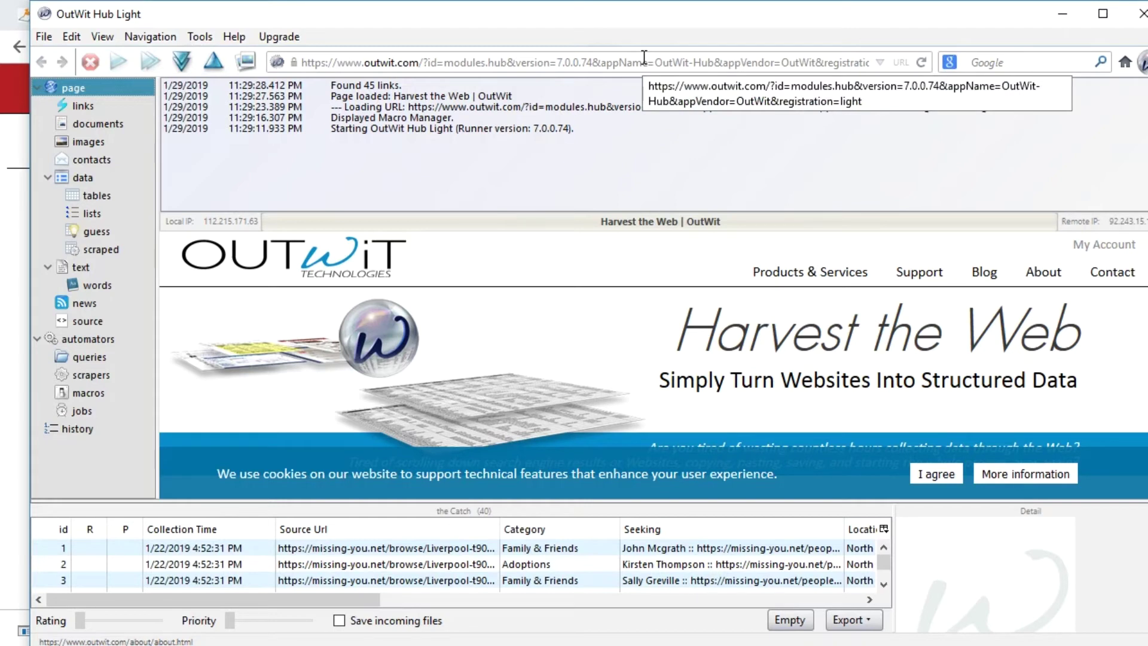
{"action": "left_click", "coordinate": [503, 58]}
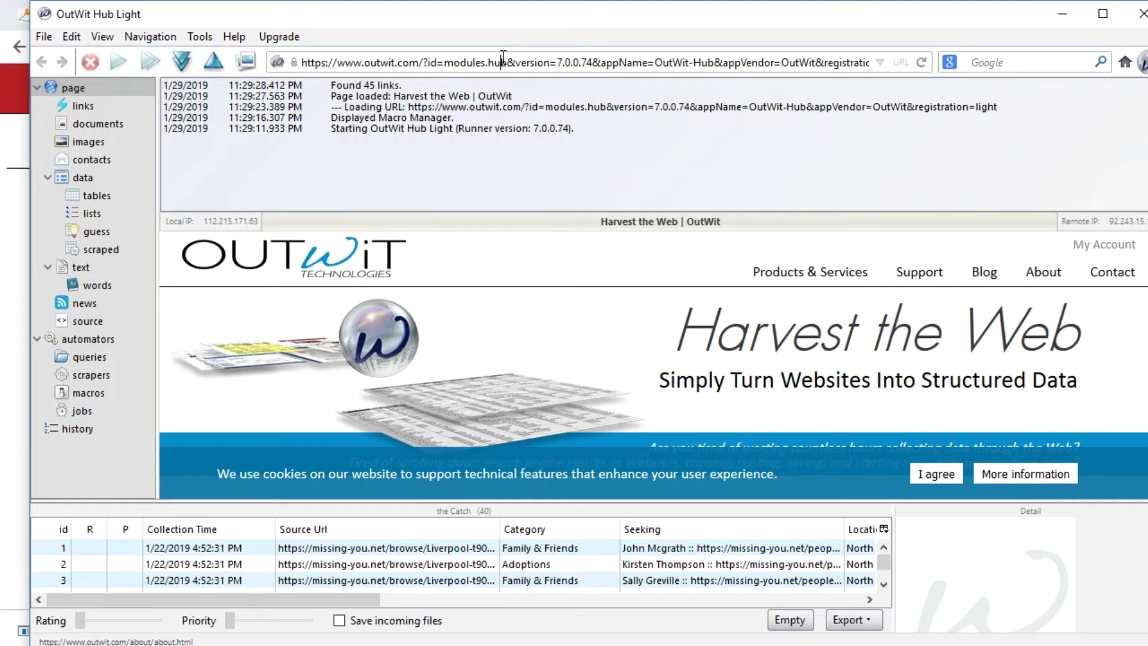
{"action": "key", "text": "alt+Tab"}
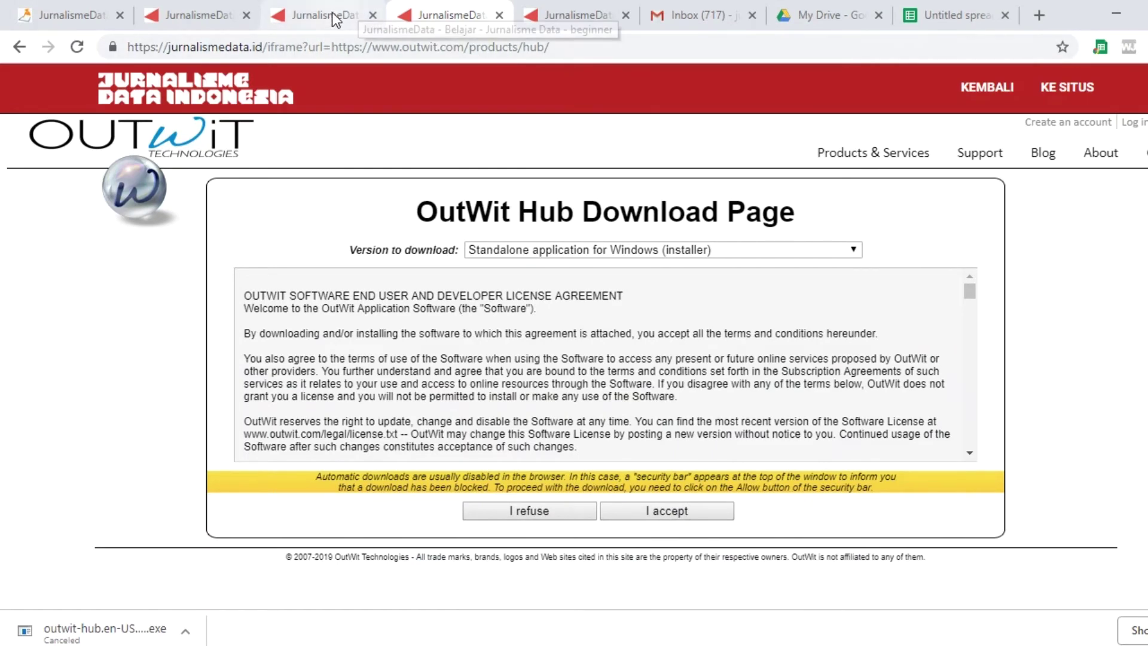
{"action": "left_click", "coordinate": [332, 12]}
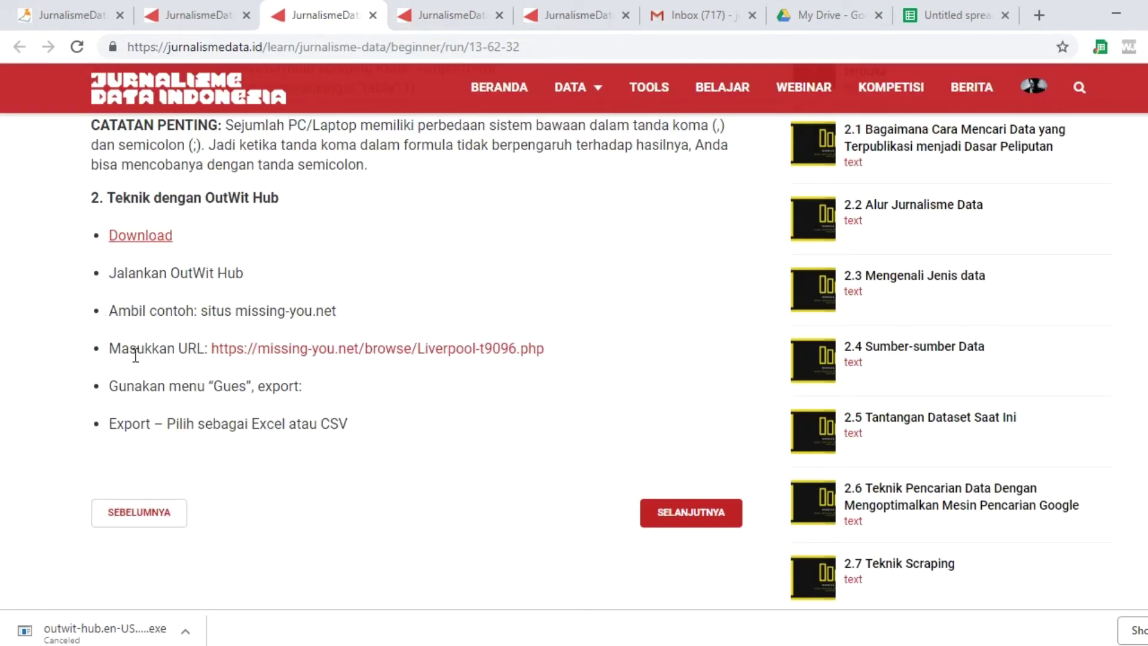
{"action": "right_click", "coordinate": [271, 350]}
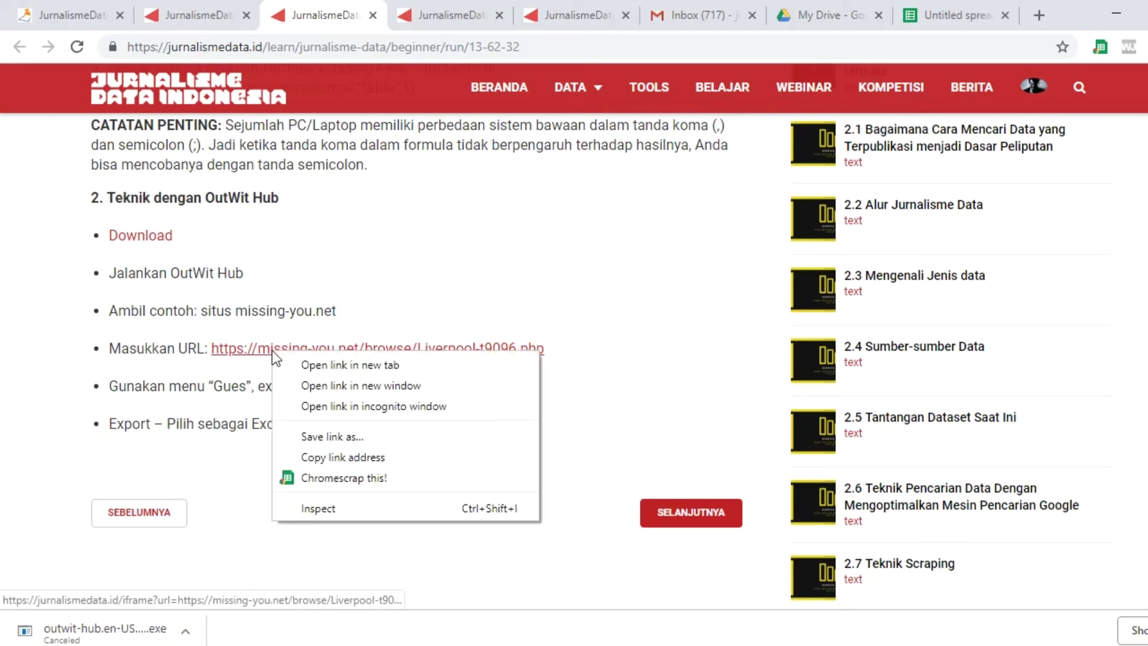
{"action": "left_click", "coordinate": [319, 366]}
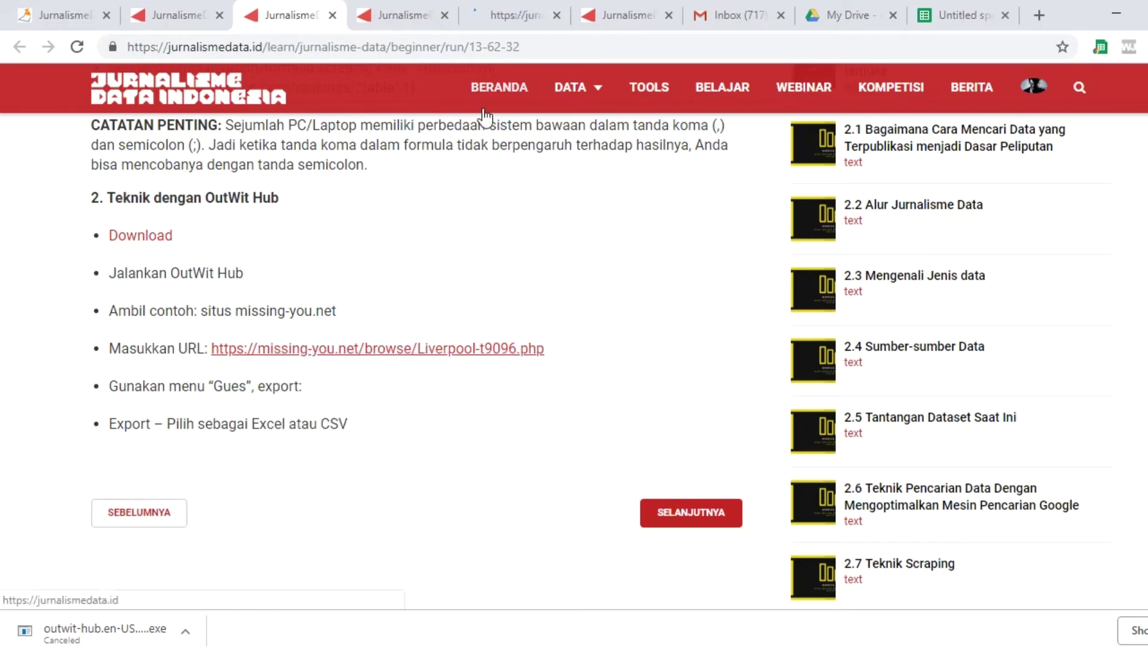
{"action": "left_click", "coordinate": [509, 19]}
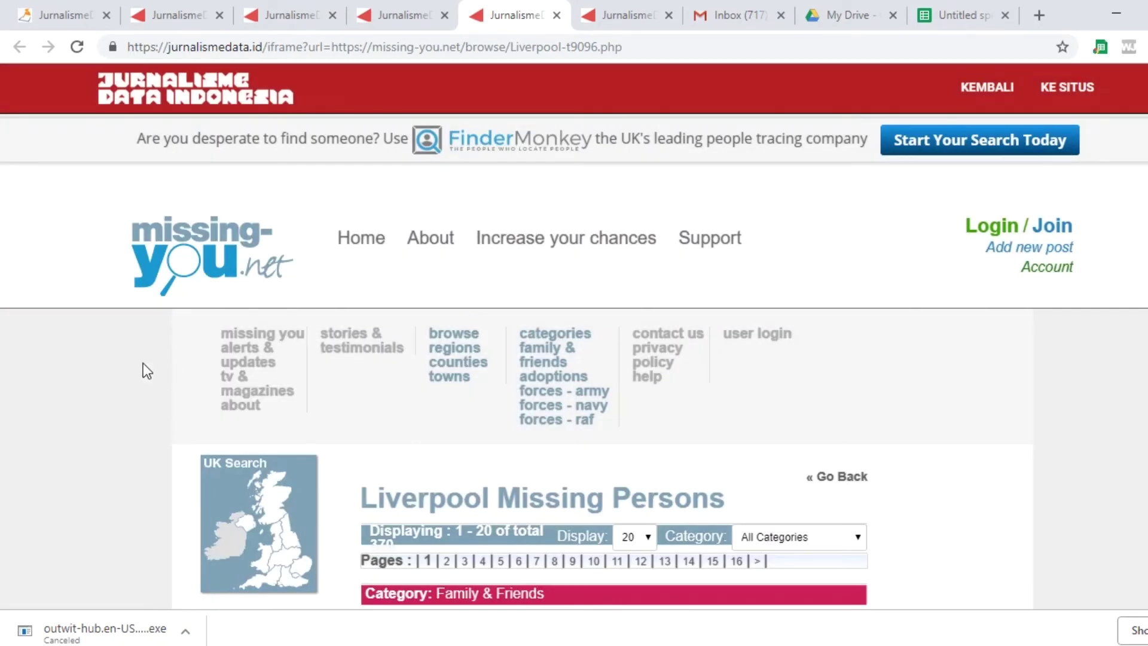
{"action": "scroll", "coordinate": [143, 364], "scroll_direction": "down", "scroll_amount": 3}
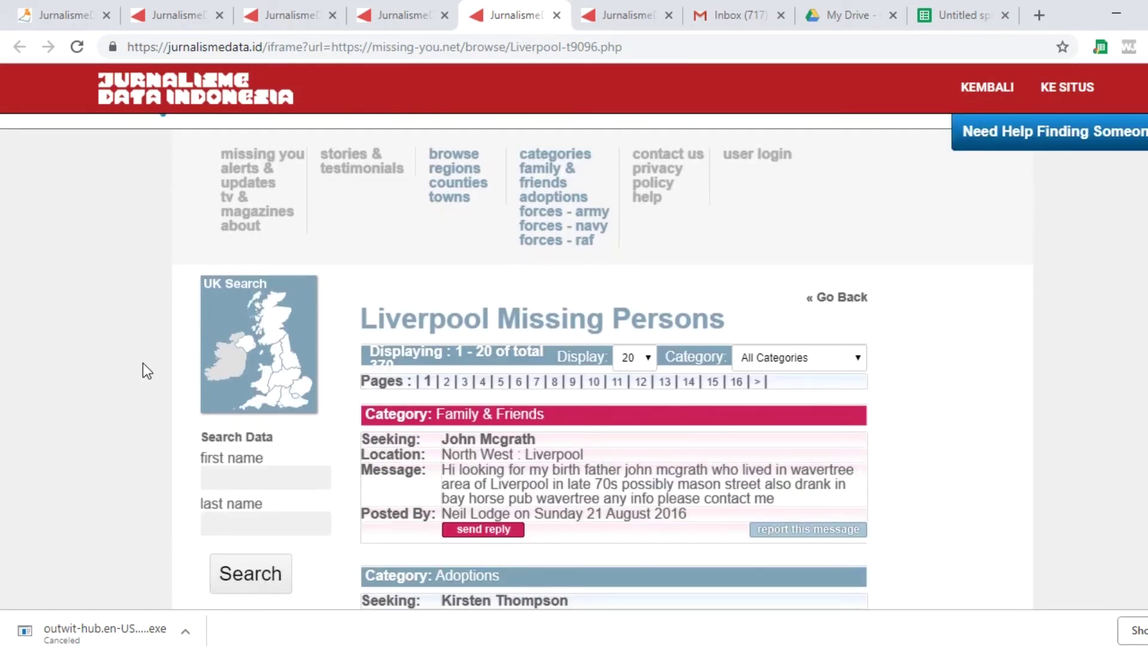
{"action": "scroll", "coordinate": [143, 363], "scroll_direction": "down", "scroll_amount": 5}
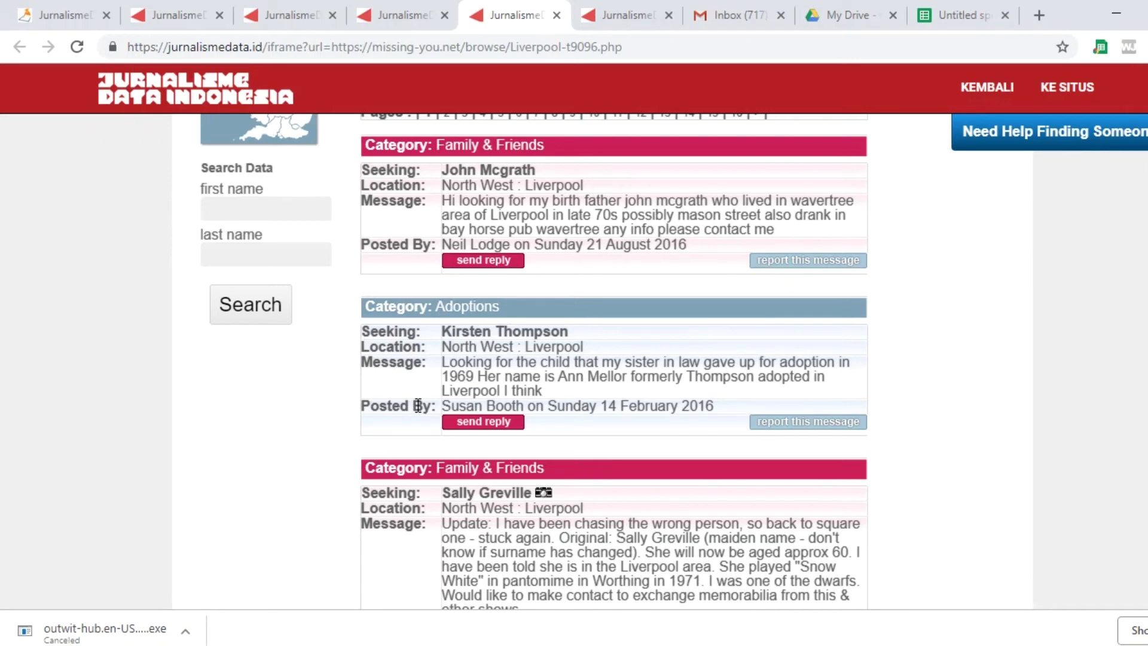
{"action": "scroll", "coordinate": [345, 411], "scroll_direction": "down", "scroll_amount": 3}
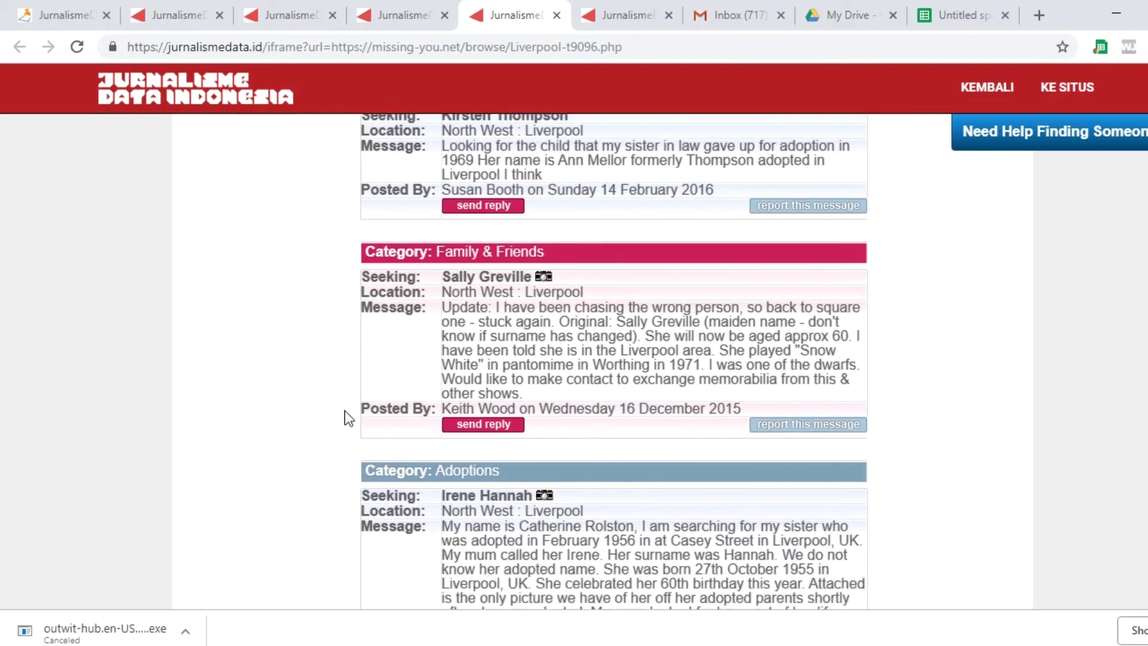
{"action": "scroll", "coordinate": [345, 410], "scroll_direction": "down", "scroll_amount": 6}
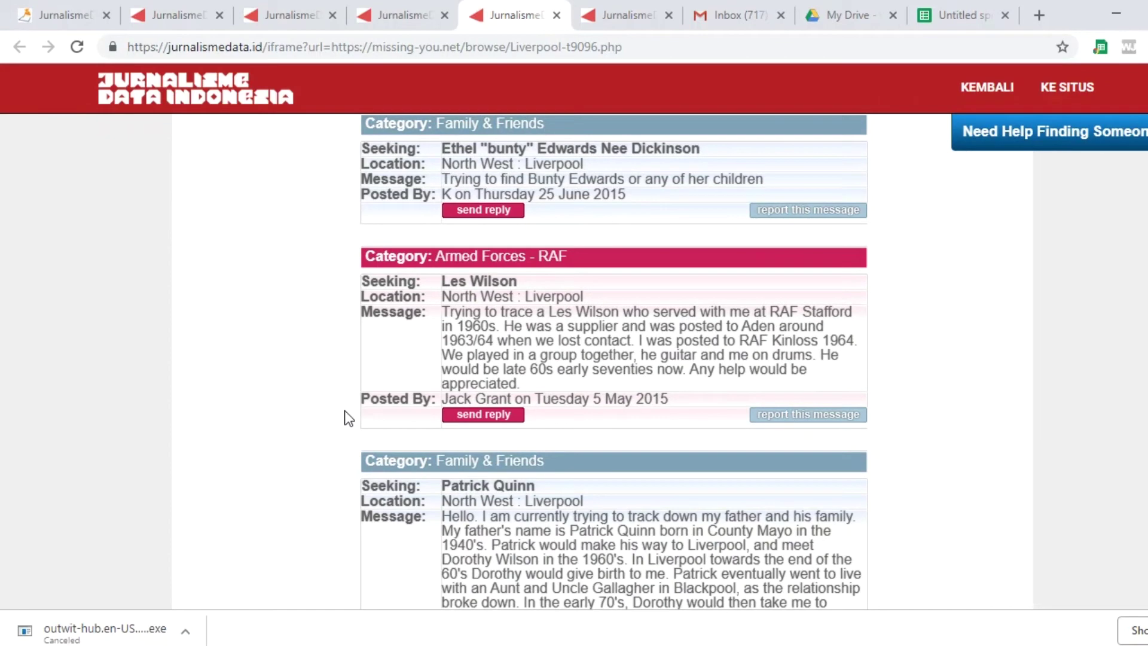
Read further through the Liverpool missing-person listings, examining the Category, Seeking, Location, Message and Posted By fields of each entry
{"action": "scroll", "coordinate": [635, 403], "scroll_direction": "down", "scroll_amount": 6}
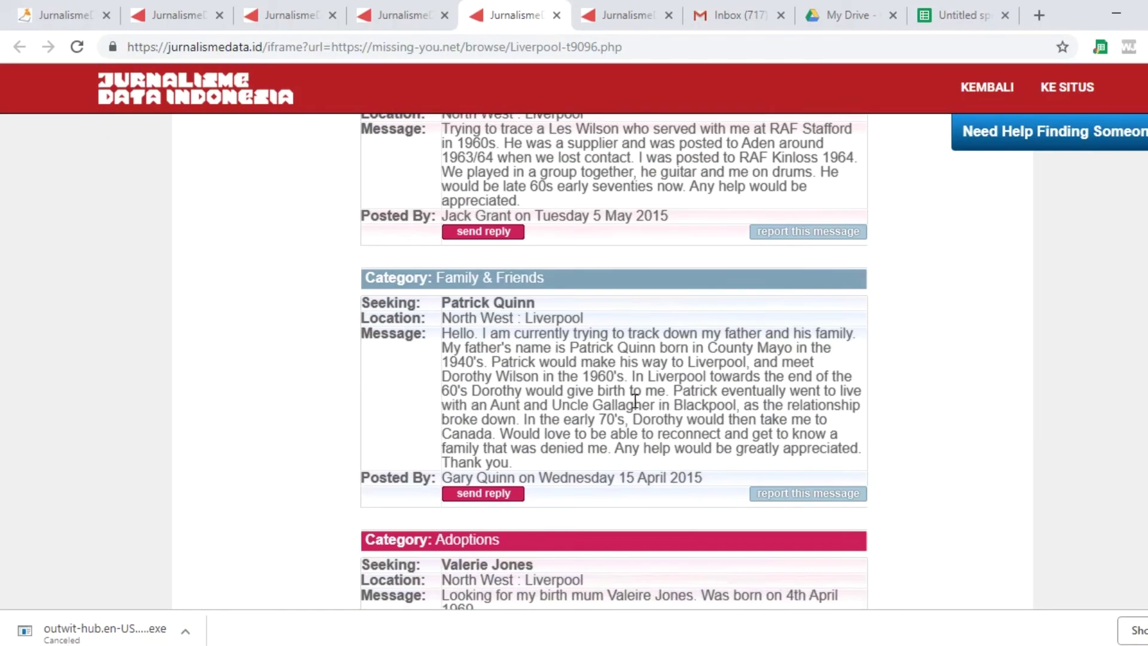
{"action": "scroll", "coordinate": [429, 425], "scroll_direction": "down", "scroll_amount": 10}
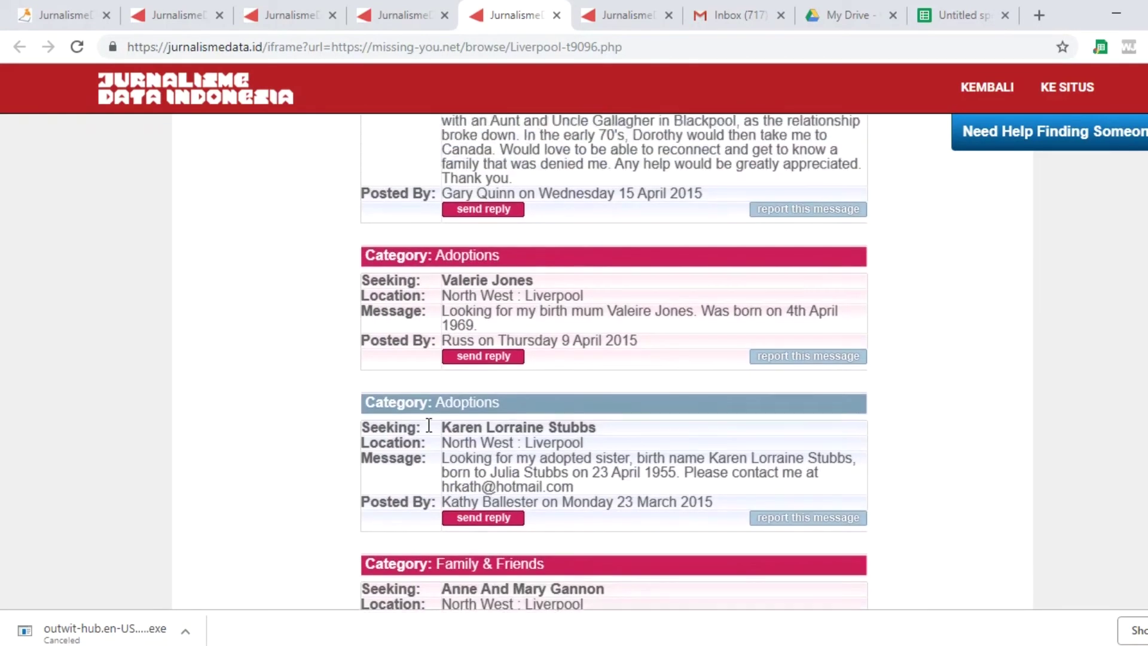
{"action": "scroll", "coordinate": [427, 424], "scroll_direction": "down", "scroll_amount": 5}
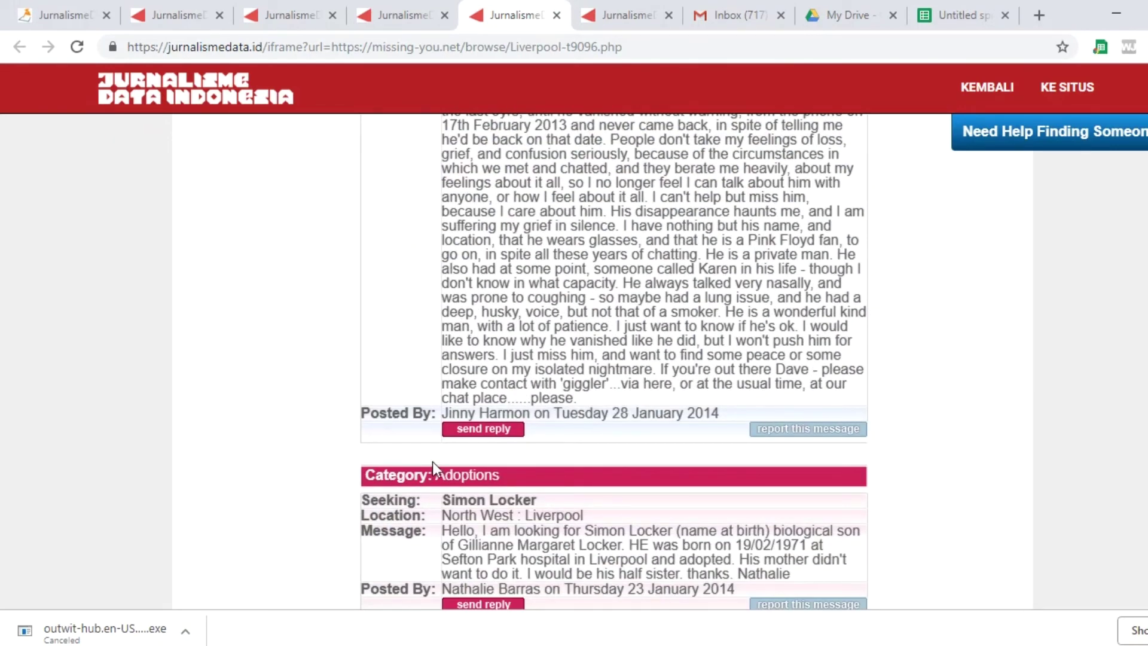
{"action": "scroll", "coordinate": [357, 415], "scroll_direction": "down", "scroll_amount": 12}
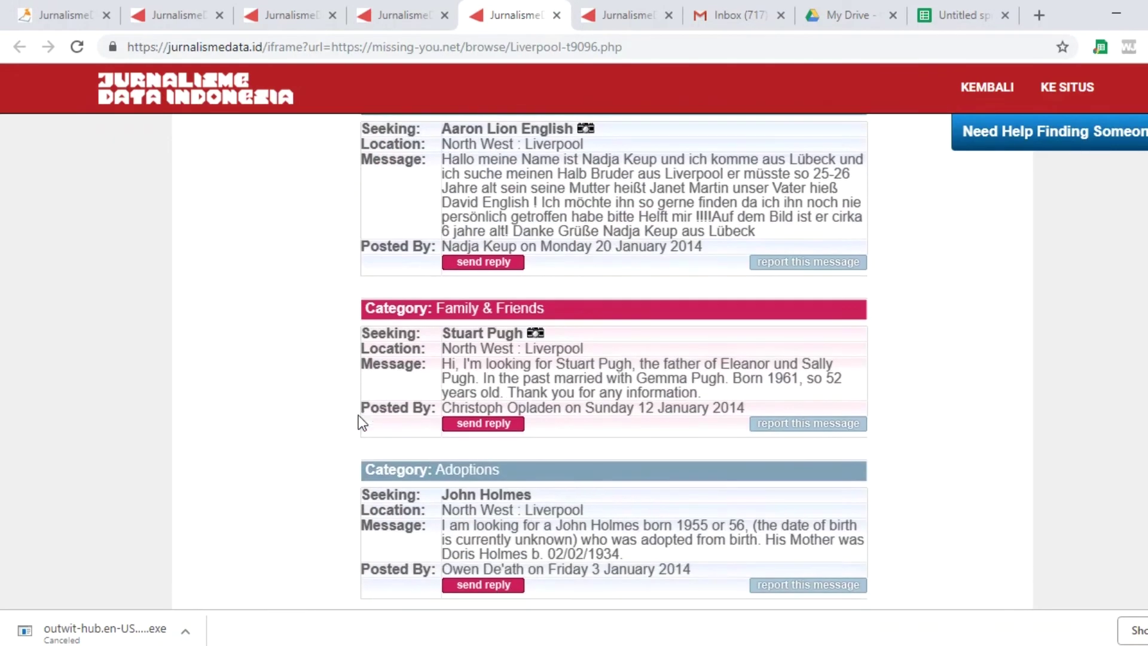
{"action": "scroll", "coordinate": [358, 415], "scroll_direction": "up", "scroll_amount": 13}
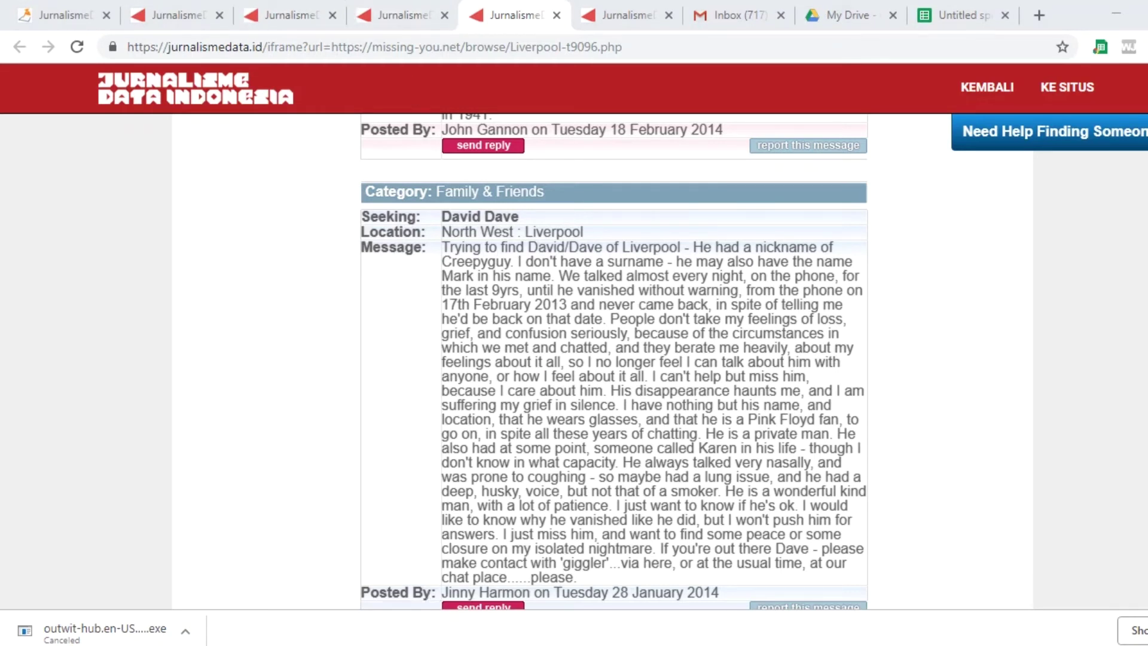
{"action": "key", "text": "alt+Tab"}
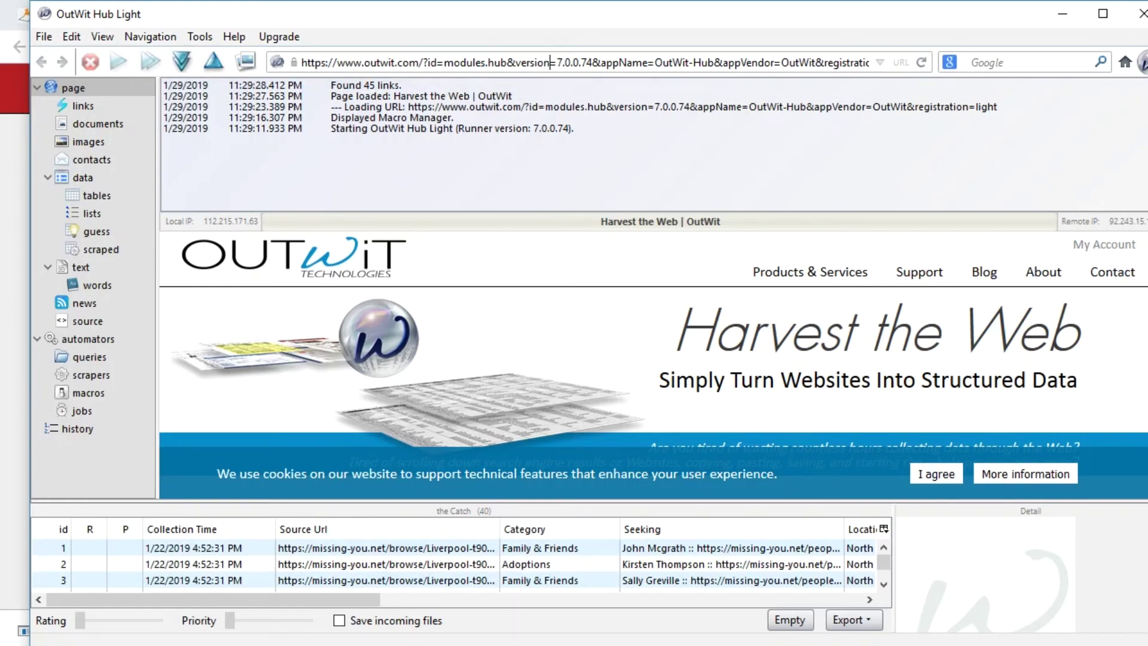
{"action": "left_click", "coordinate": [537, 580]}
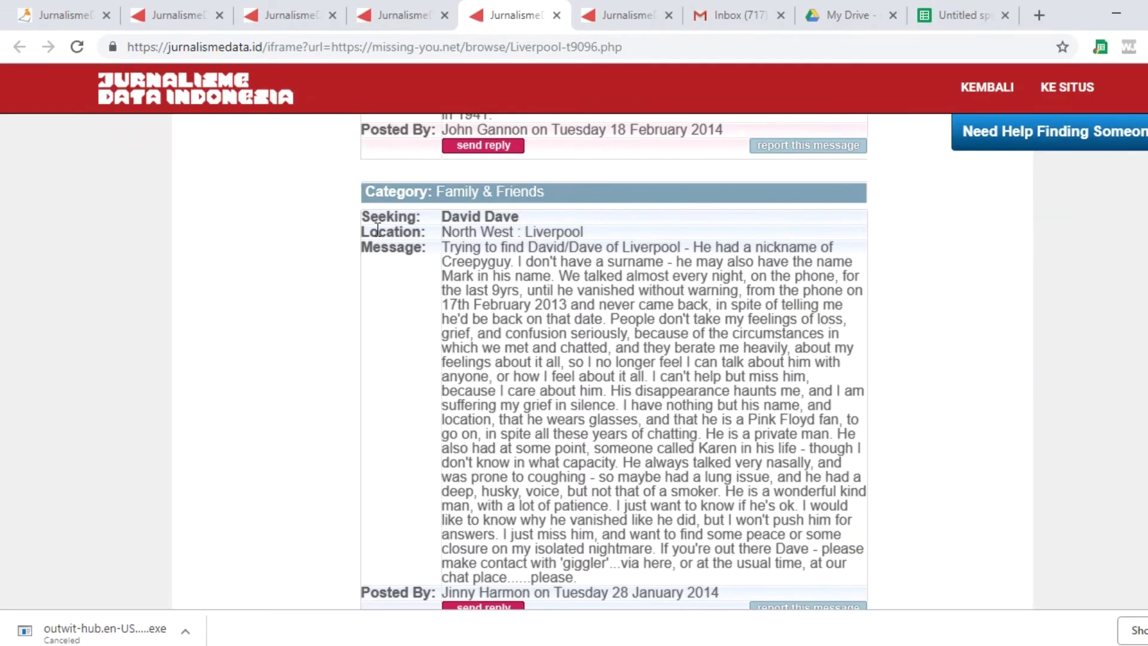
{"action": "left_click", "coordinate": [405, 15]}
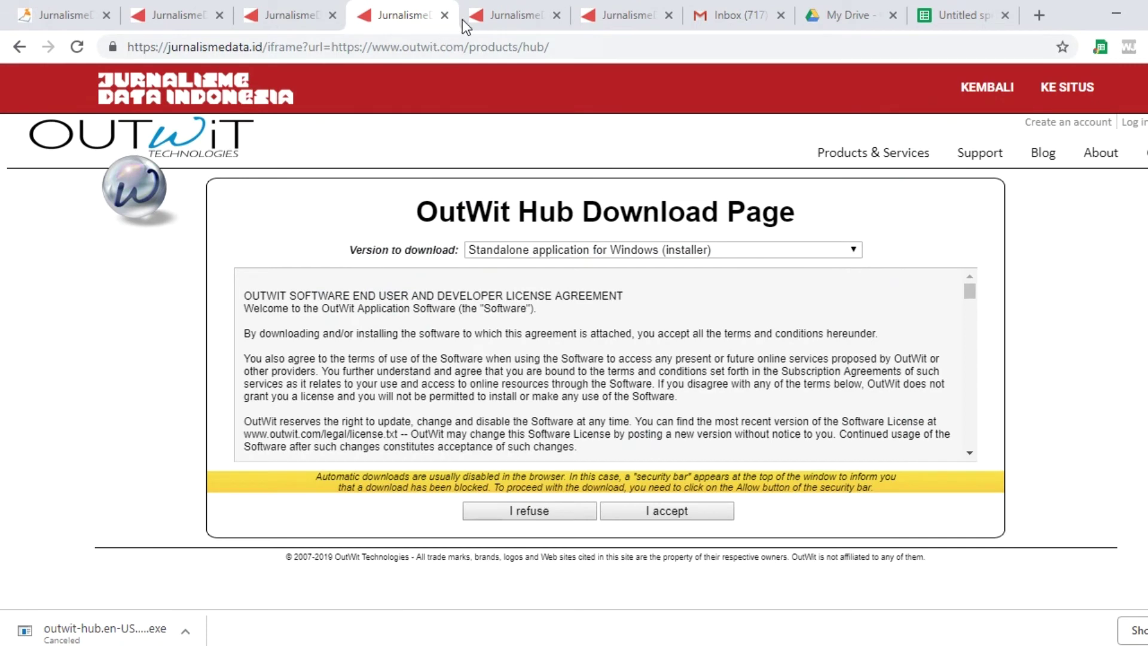
{"action": "left_click", "coordinate": [502, 24]}
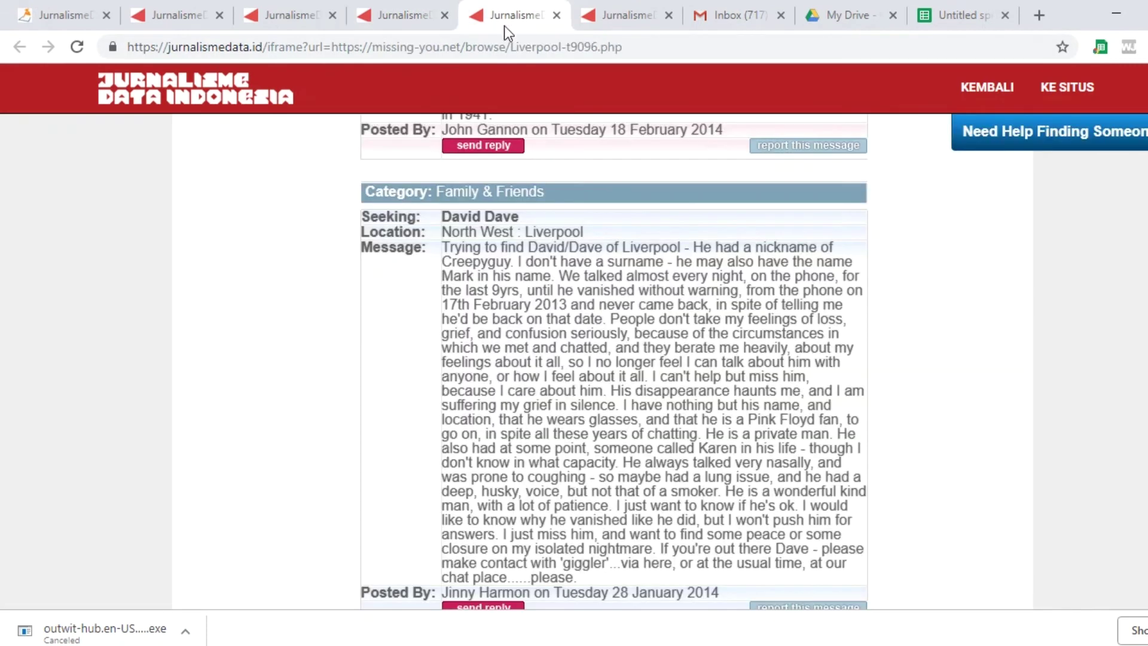
{"action": "left_click", "coordinate": [333, 48]}
{"action": "left_click_drag", "start_coordinate": [333, 48], "coordinate": [633, 43]}
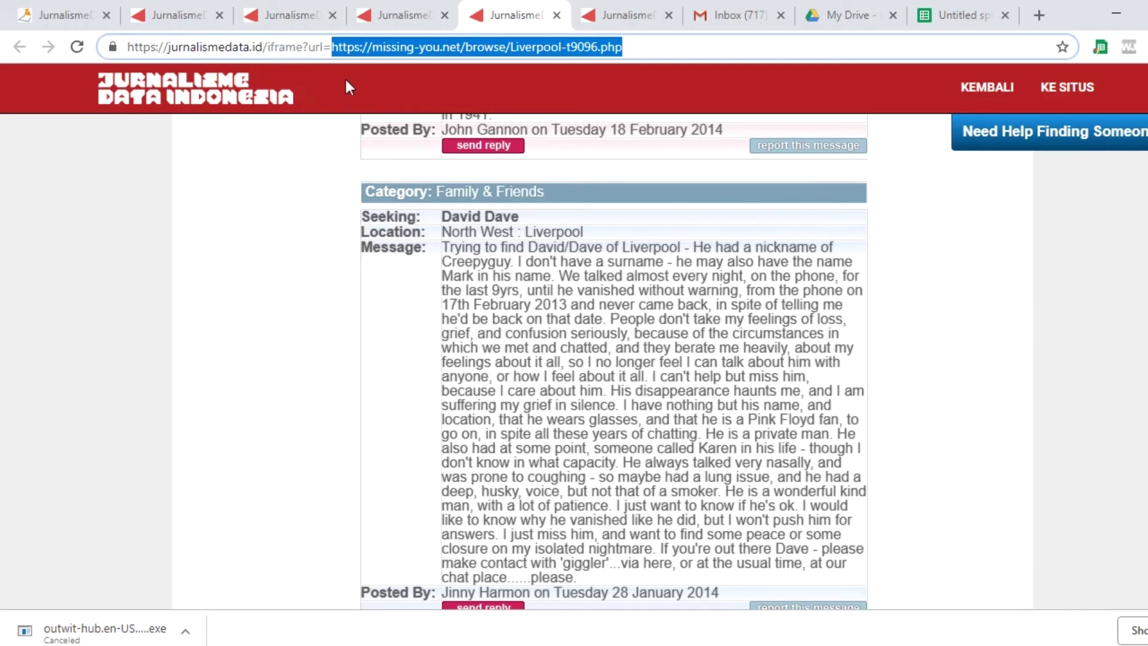
{"action": "right_click", "coordinate": [425, 42]}
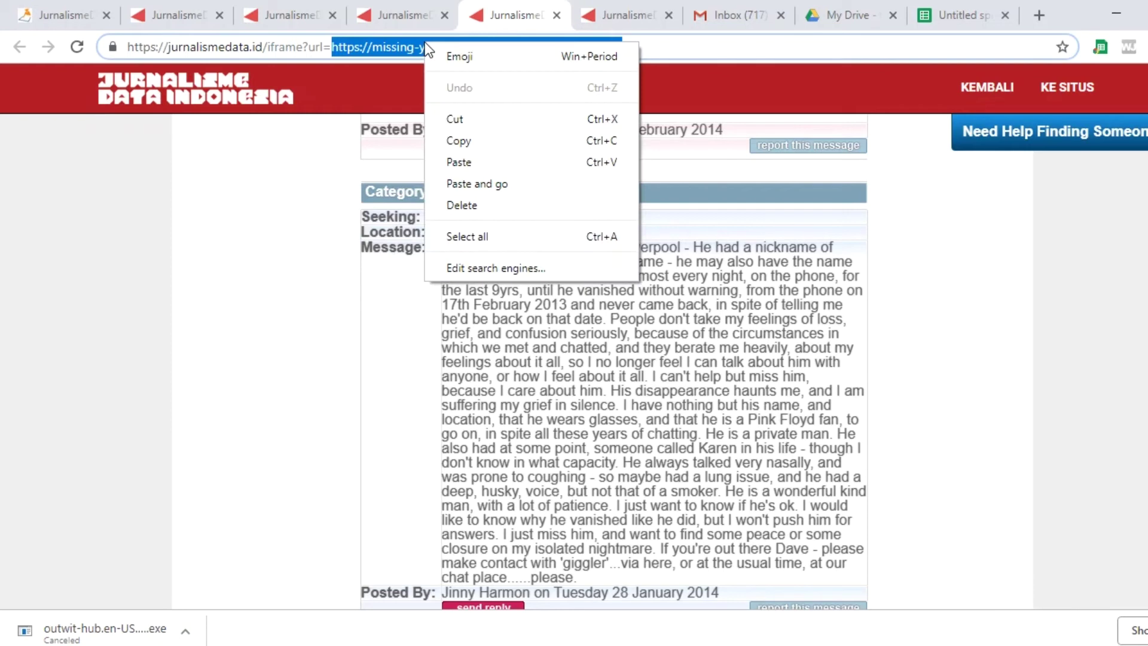
{"action": "left_click", "coordinate": [474, 140]}
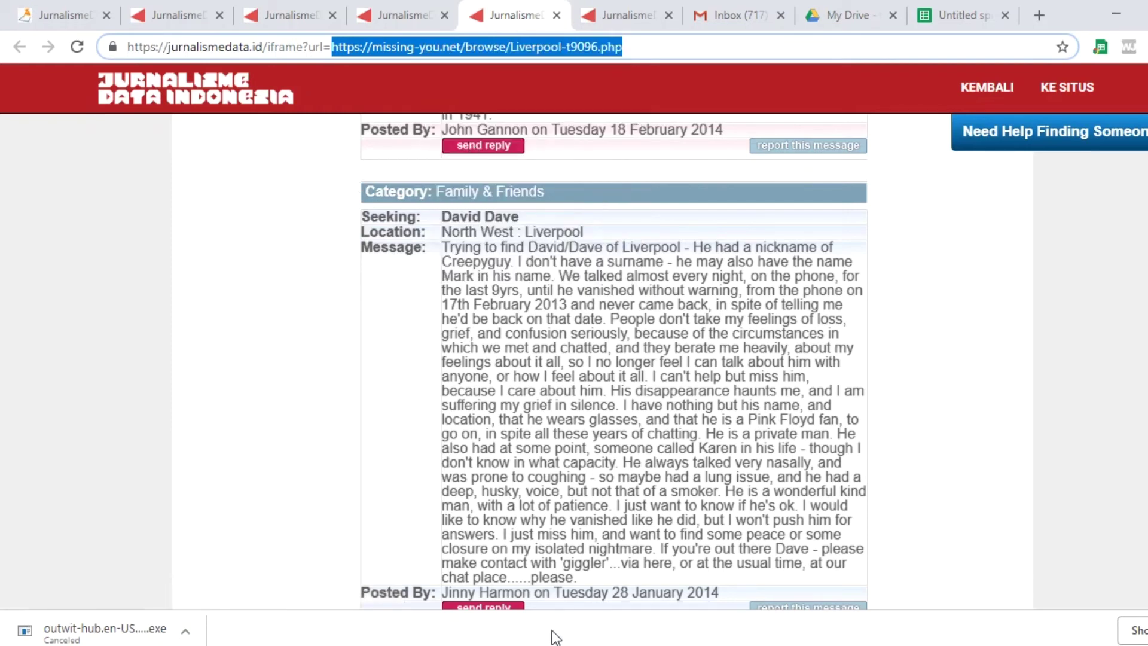
{"action": "key", "text": "alt+Tab"}
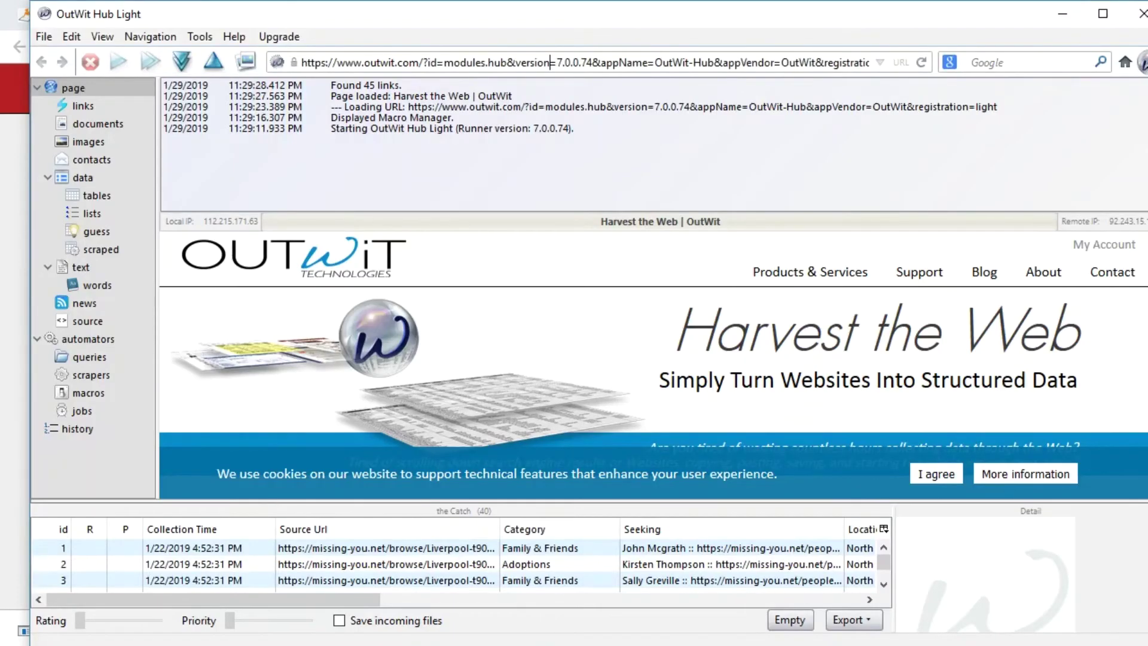
{"action": "left_click", "coordinate": [365, 57]}
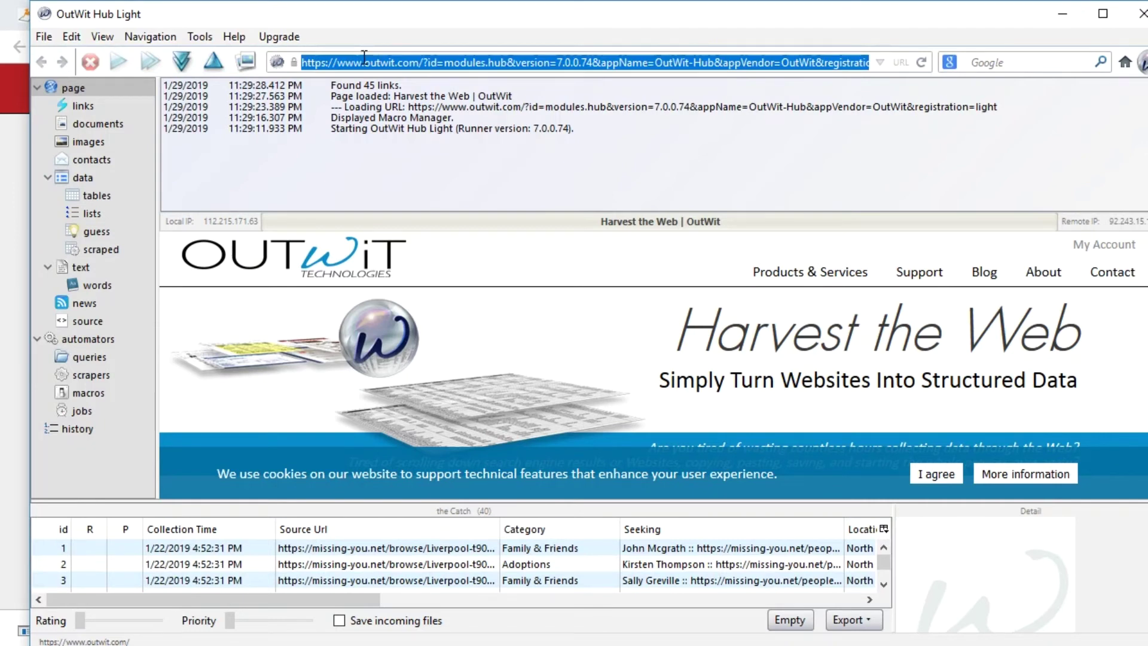
{"action": "key", "text": "BackSpace"}
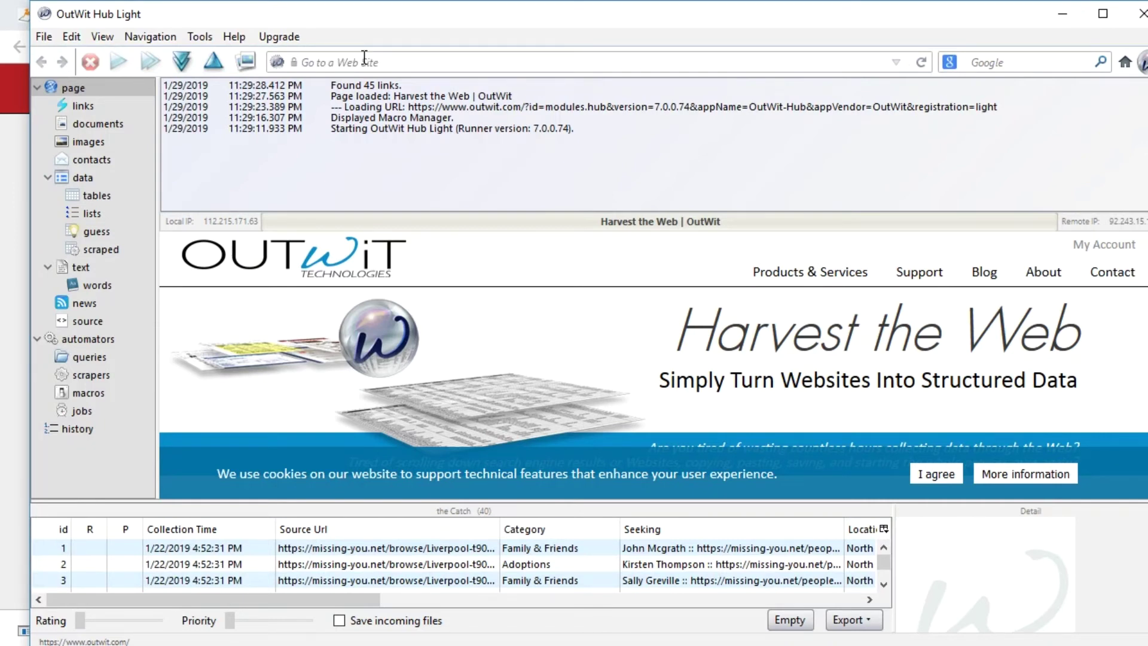
{"action": "key", "text": "ctrl+v"}
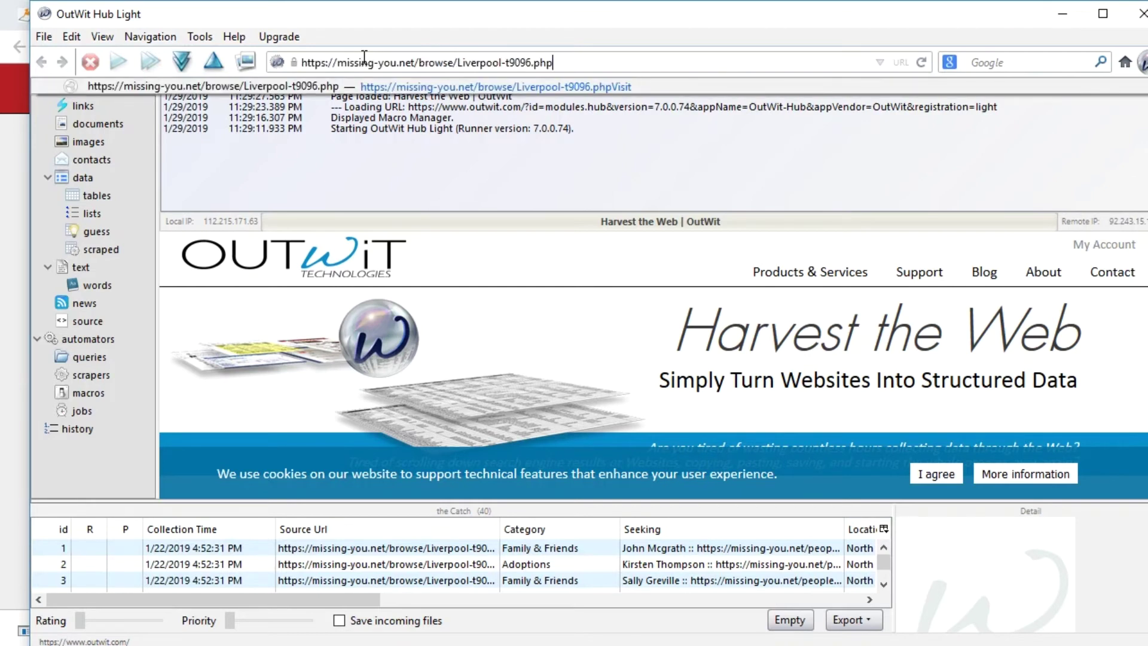
{"action": "key", "text": "Return"}
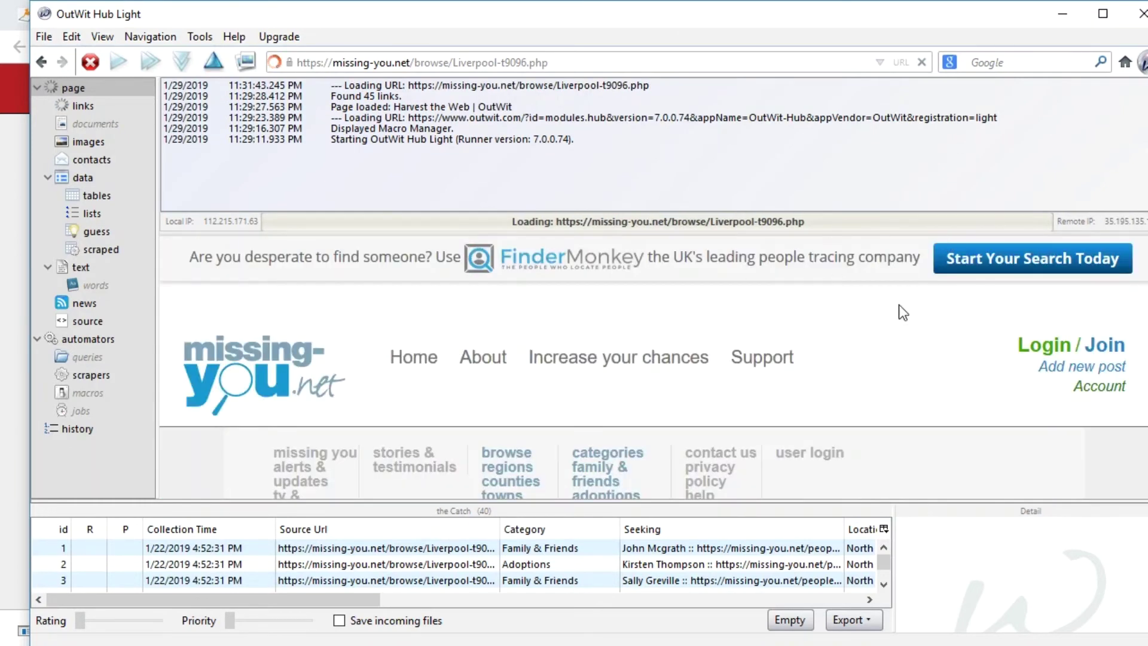
Review the loaded Liverpool listings and extract them into a structured table with the guess view
{"action": "scroll", "coordinate": [809, 369], "scroll_direction": "down", "scroll_amount": 5}
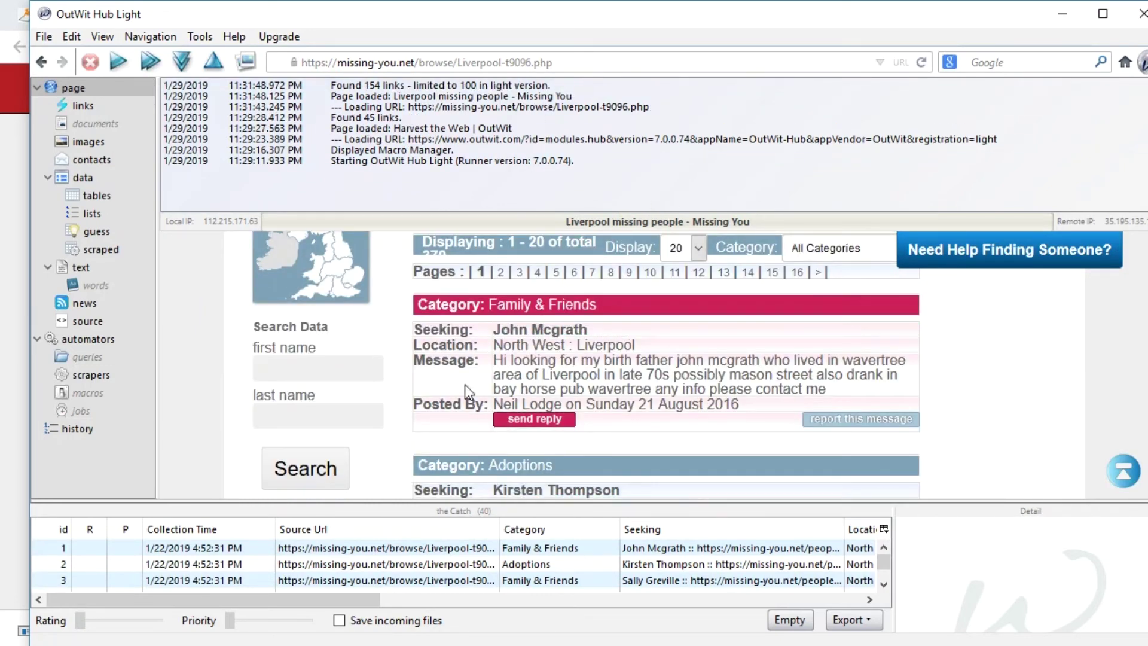
{"action": "scroll", "coordinate": [436, 332], "scroll_direction": "down", "scroll_amount": 5}
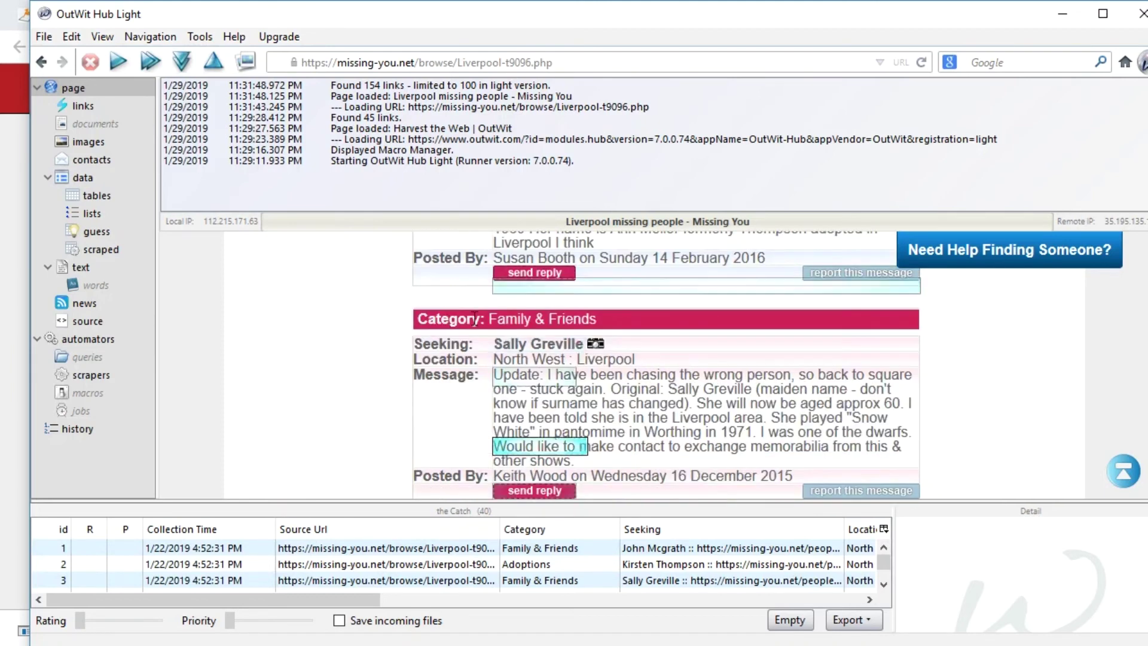
{"action": "scroll", "coordinate": [434, 350], "scroll_direction": "down", "scroll_amount": 3}
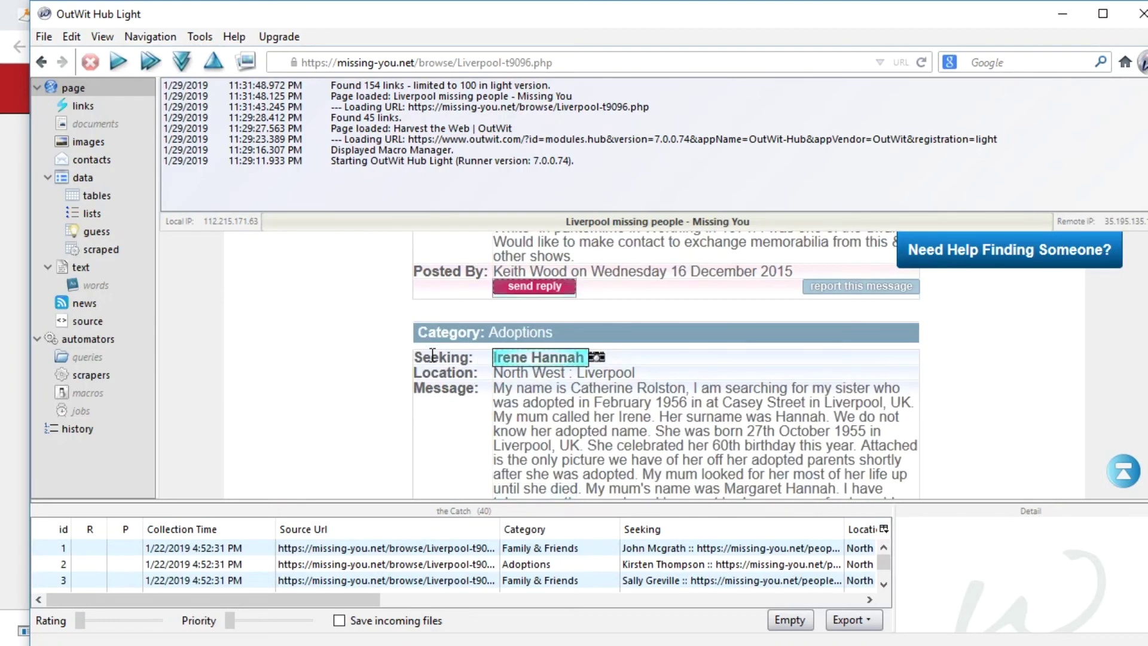
{"action": "scroll", "coordinate": [434, 359], "scroll_direction": "down", "scroll_amount": 2}
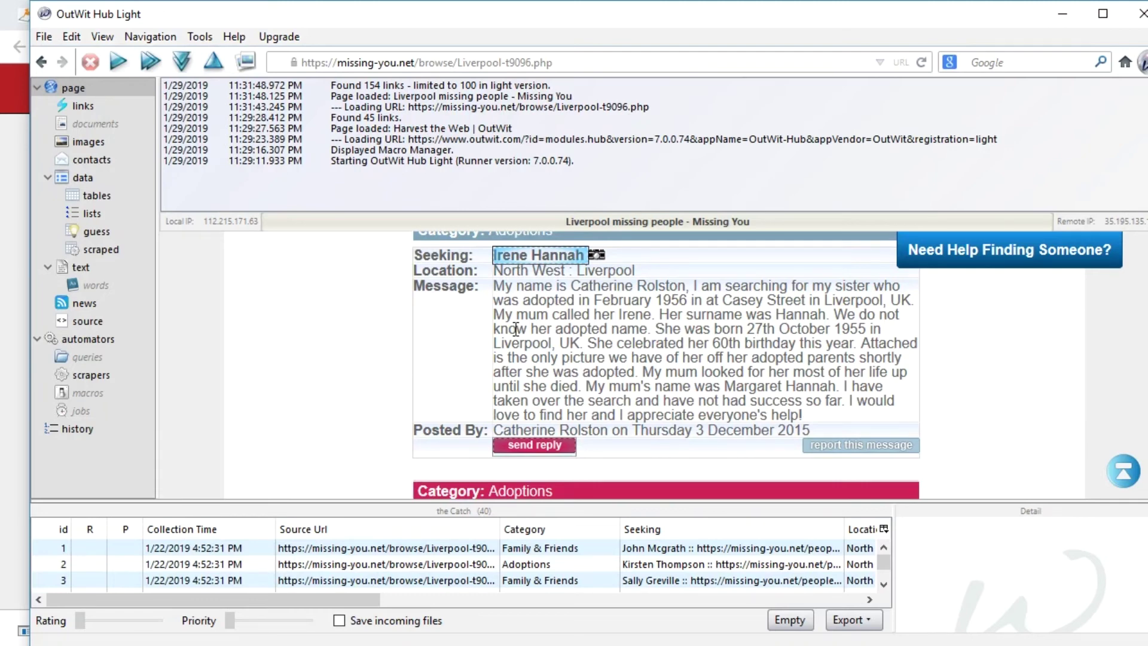
{"action": "scroll", "coordinate": [515, 329], "scroll_direction": "down", "scroll_amount": 3}
{"action": "scroll", "coordinate": [514, 329], "scroll_direction": "down", "scroll_amount": 2}
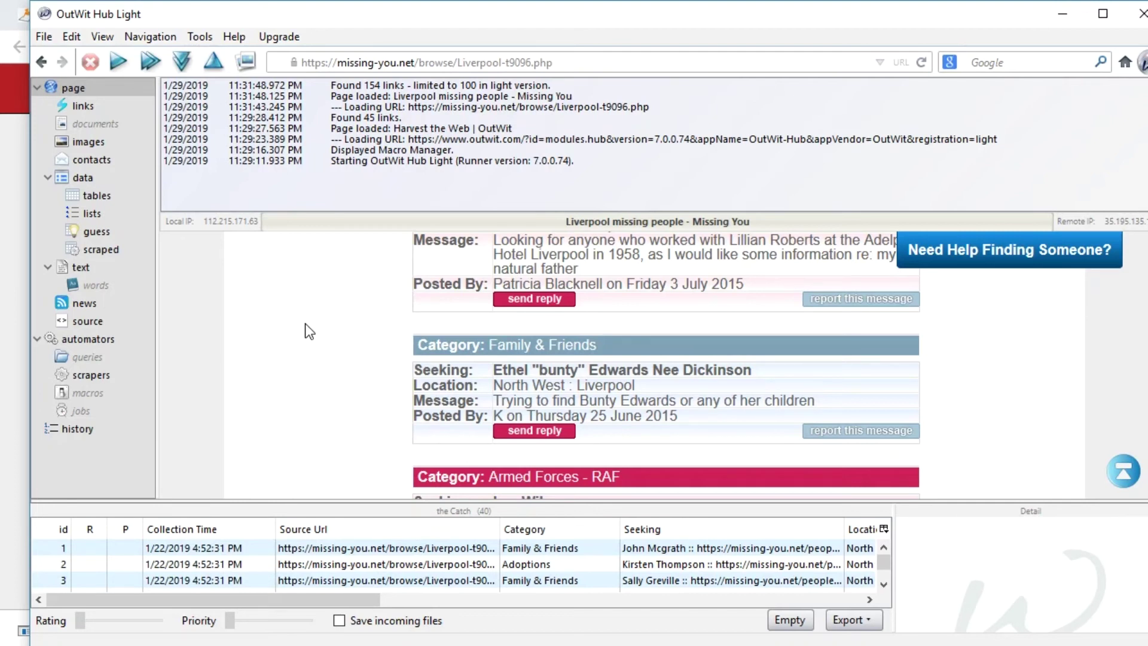
{"action": "left_click", "coordinate": [93, 233]}
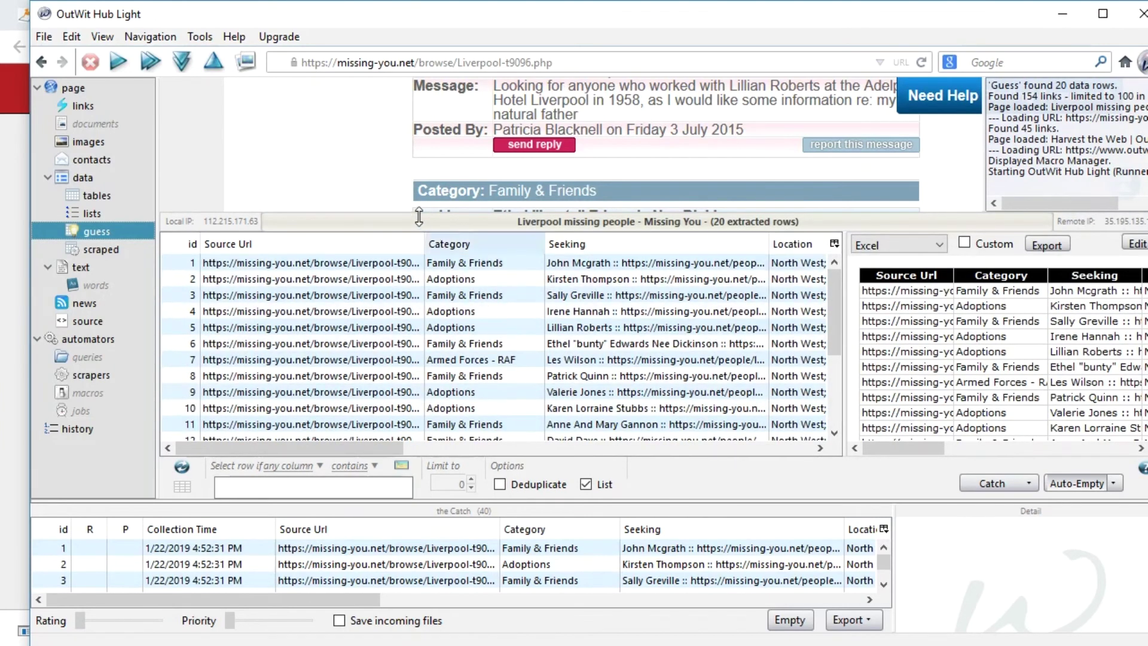
{"action": "left_click_drag", "start_coordinate": [379, 450], "coordinate": [344, 458]}
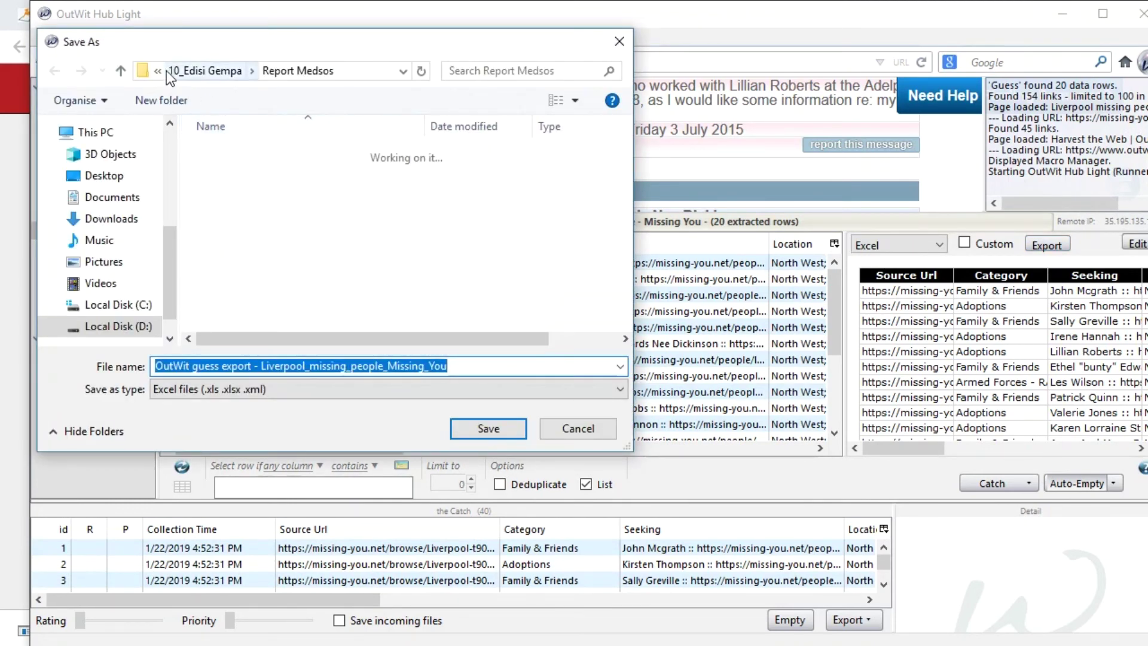
Export the guessed table as an Excel file to the Desktop, keeping the name OutWit guess export - Liverpool_missing_people_Missing_You
{"action": "left_click", "coordinate": [109, 177]}
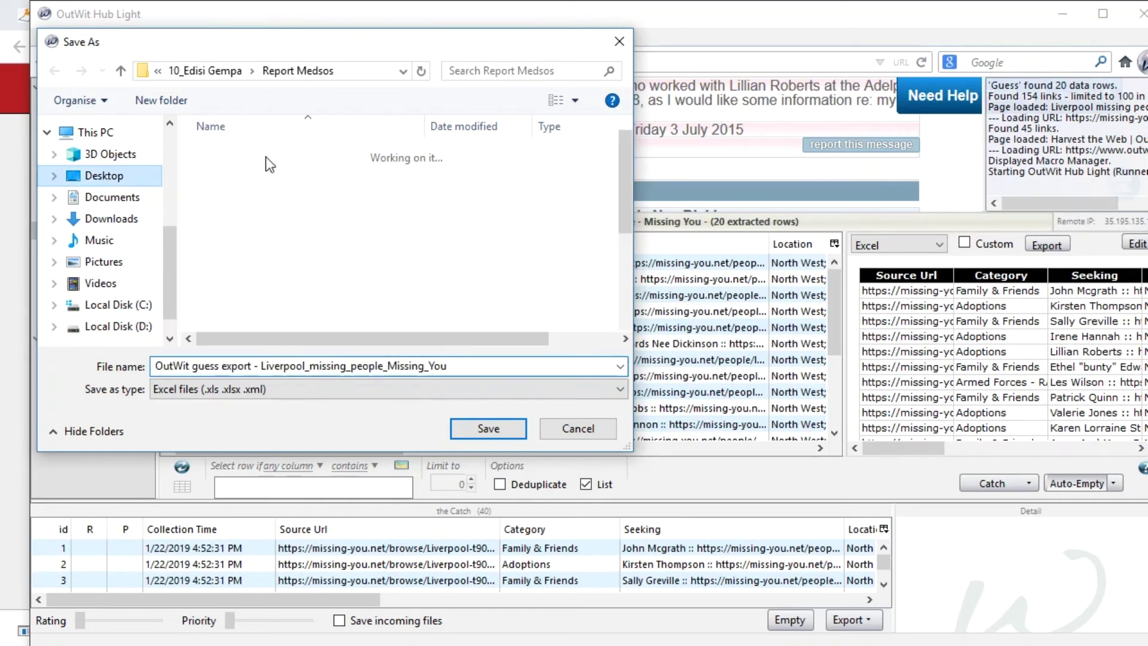
{"action": "scroll", "coordinate": [353, 213], "scroll_direction": "down", "scroll_amount": 3}
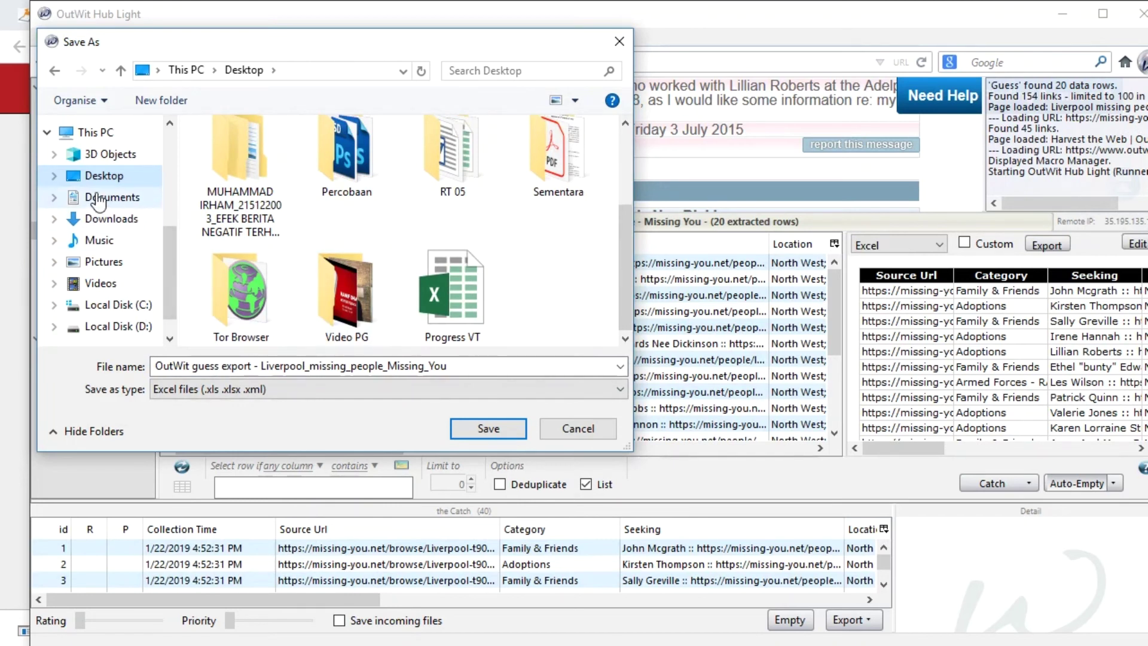
{"action": "left_click", "coordinate": [479, 428]}
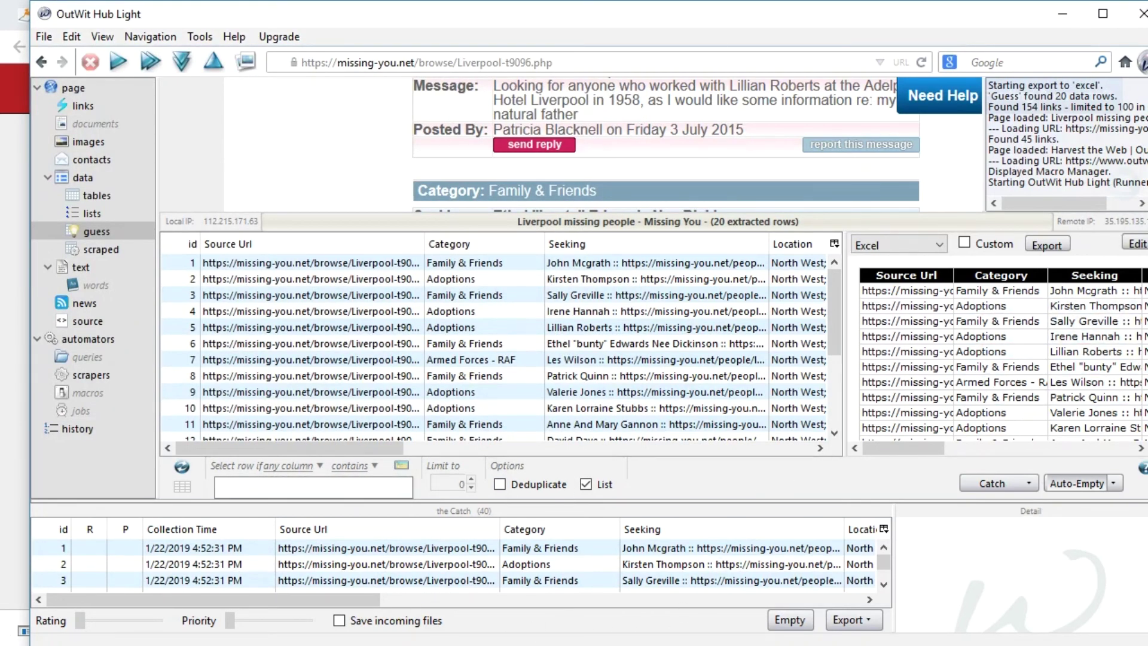
Open the Desktop folder in File Explorer
{"action": "key", "text": "super+x"}
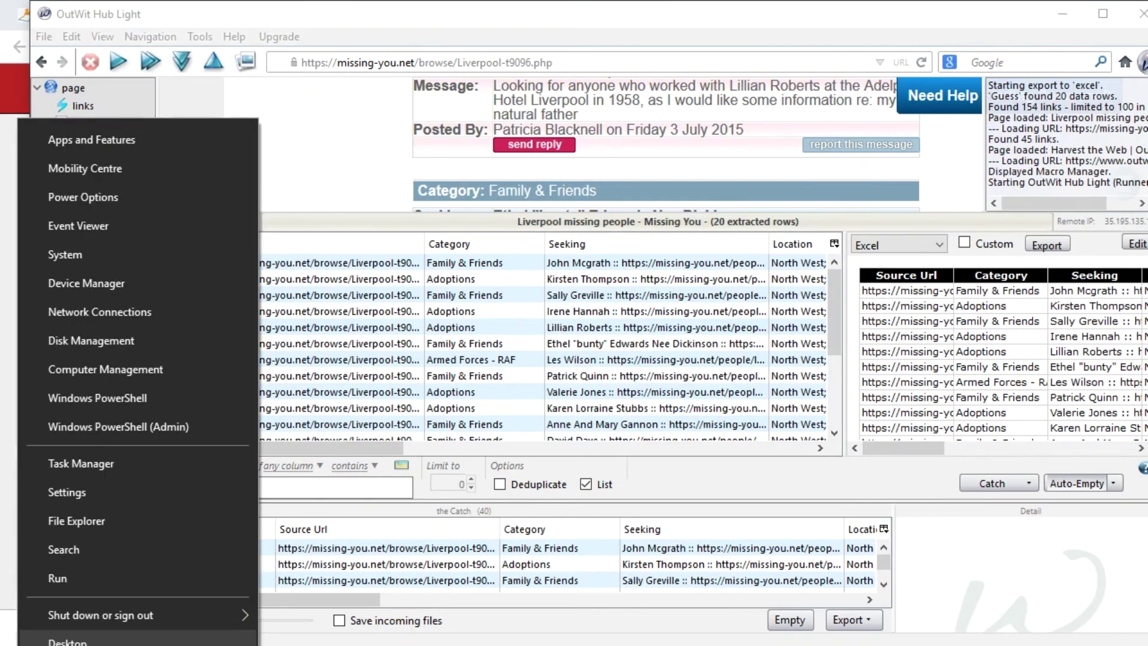
{"action": "key", "text": "Escape"}
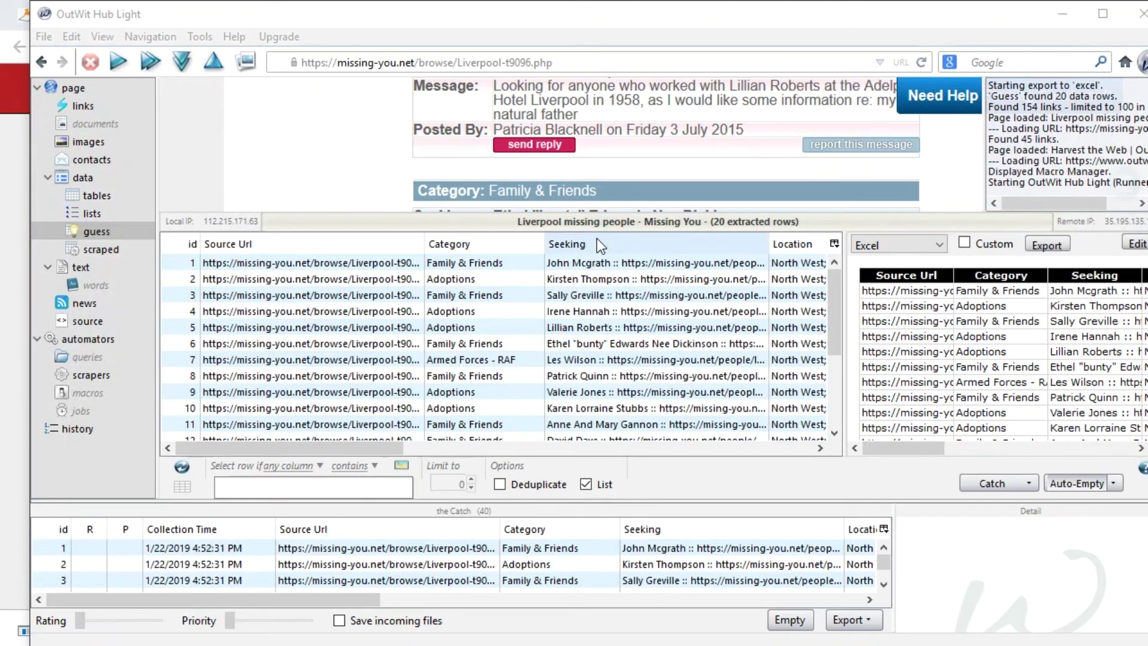
{"action": "key", "text": "super+e"}
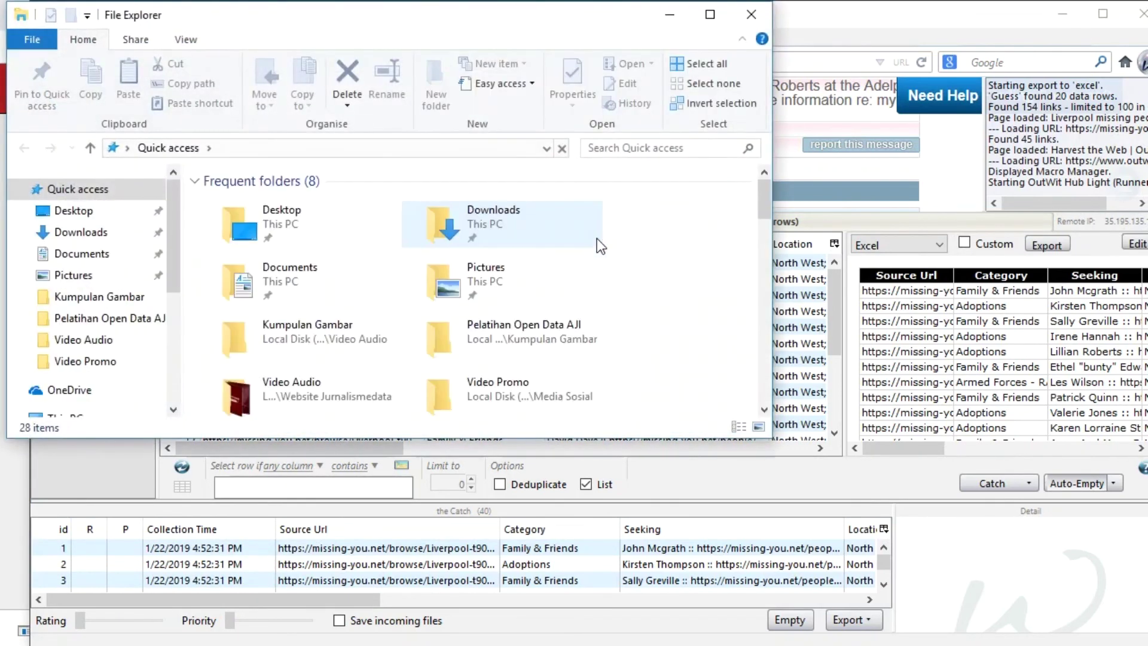
{"action": "double_click", "coordinate": [276, 227]}
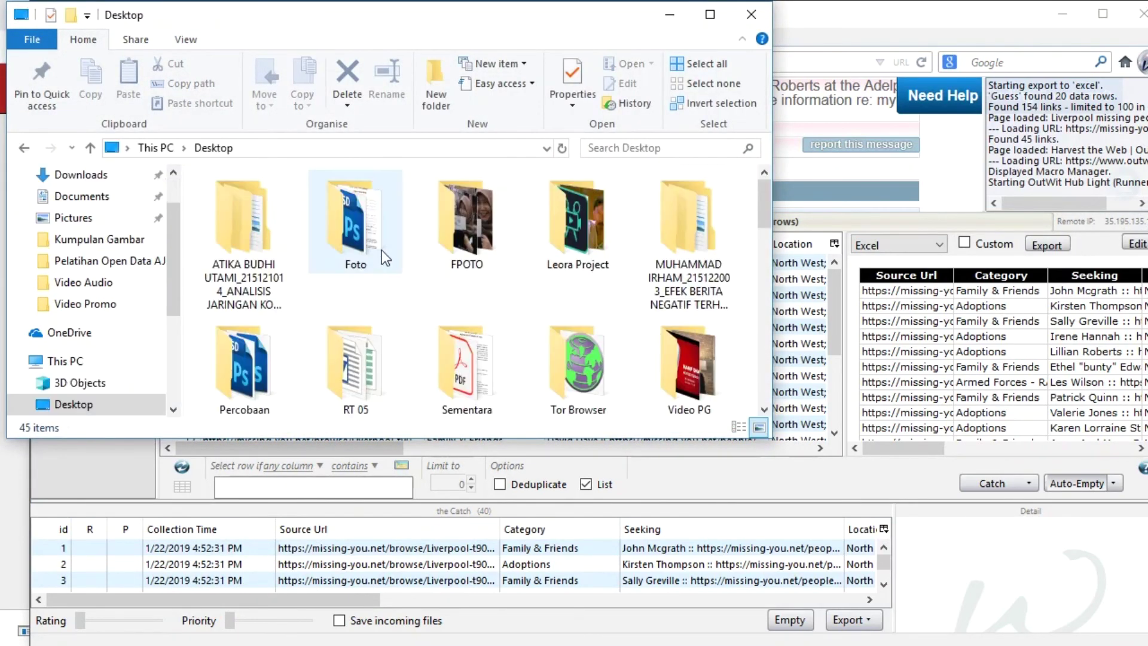
Open the file OutWit guess export - Liverpool_missing_people_Missing_You in Excel, accepting the mismatch between file format and extension
{"action": "scroll", "coordinate": [383, 256], "scroll_direction": "down", "scroll_amount": 3}
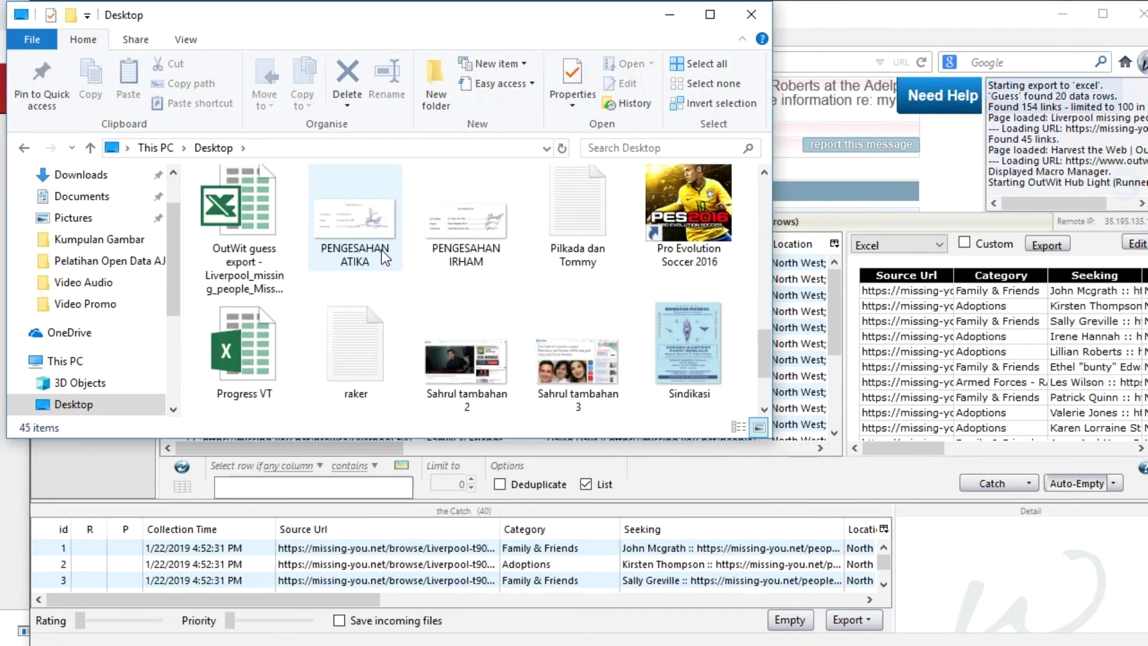
{"action": "scroll", "coordinate": [383, 255], "scroll_direction": "down", "scroll_amount": 3}
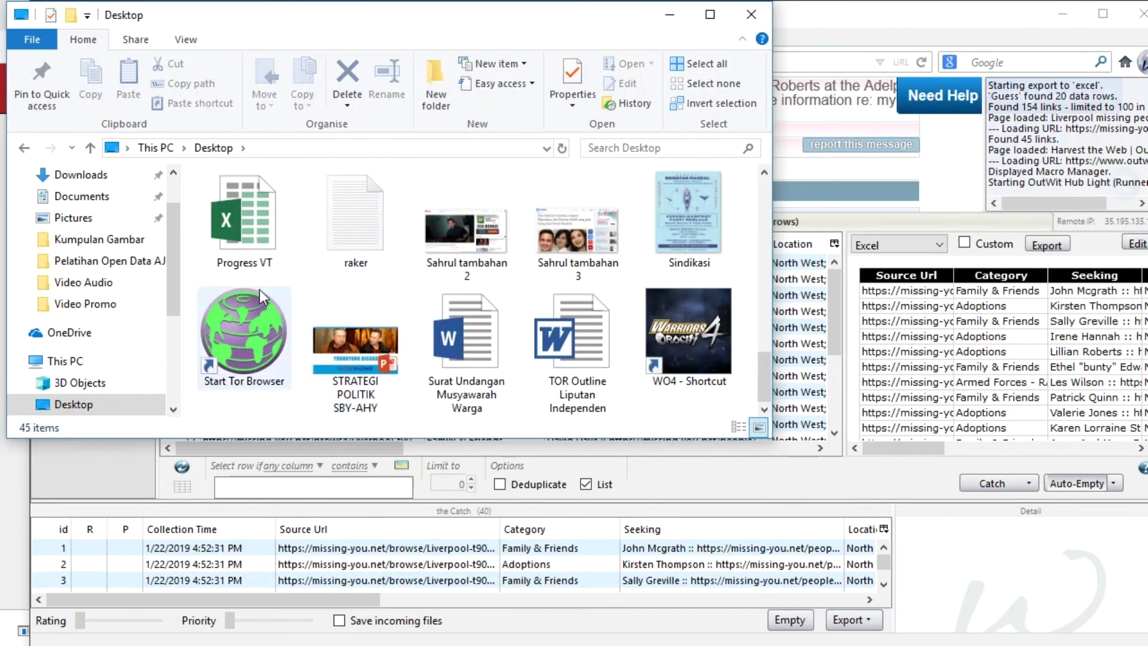
{"action": "scroll", "coordinate": [495, 319], "scroll_direction": "up", "scroll_amount": 2}
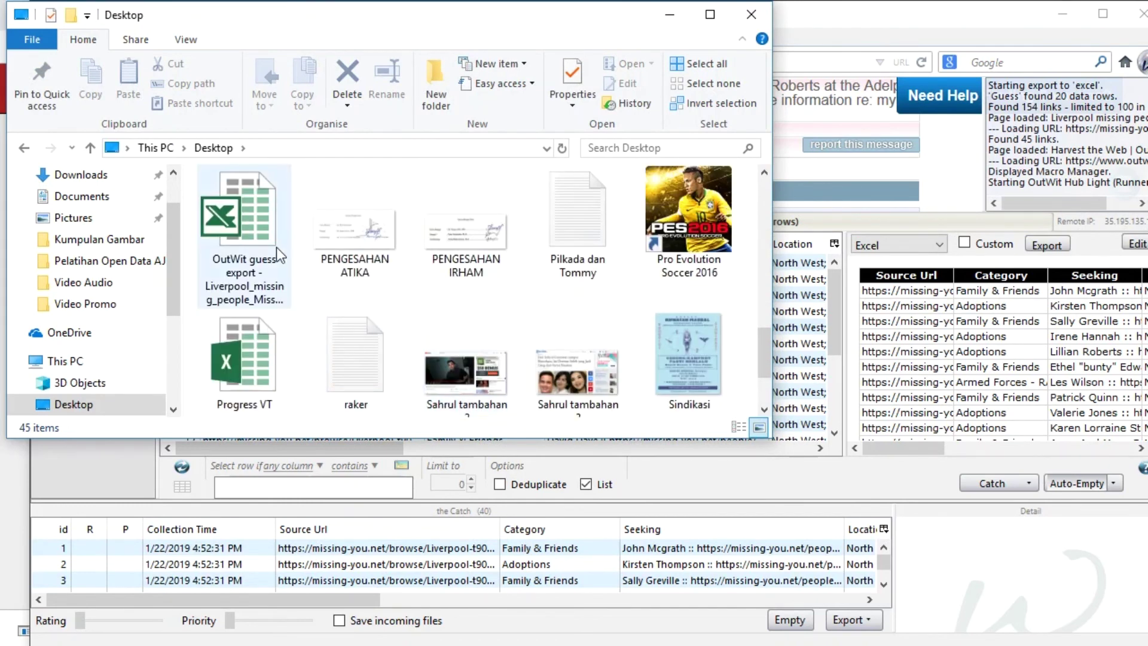
{"action": "left_click", "coordinate": [246, 222]}
{"action": "double_click", "coordinate": [246, 206]}
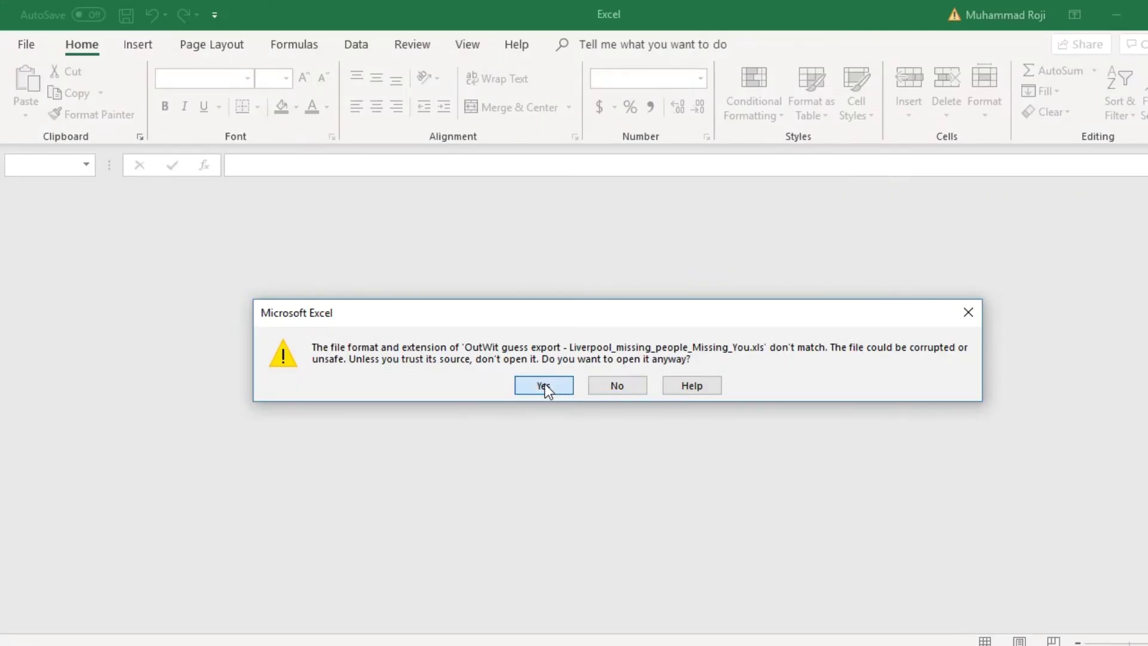
{"action": "left_click", "coordinate": [545, 387]}
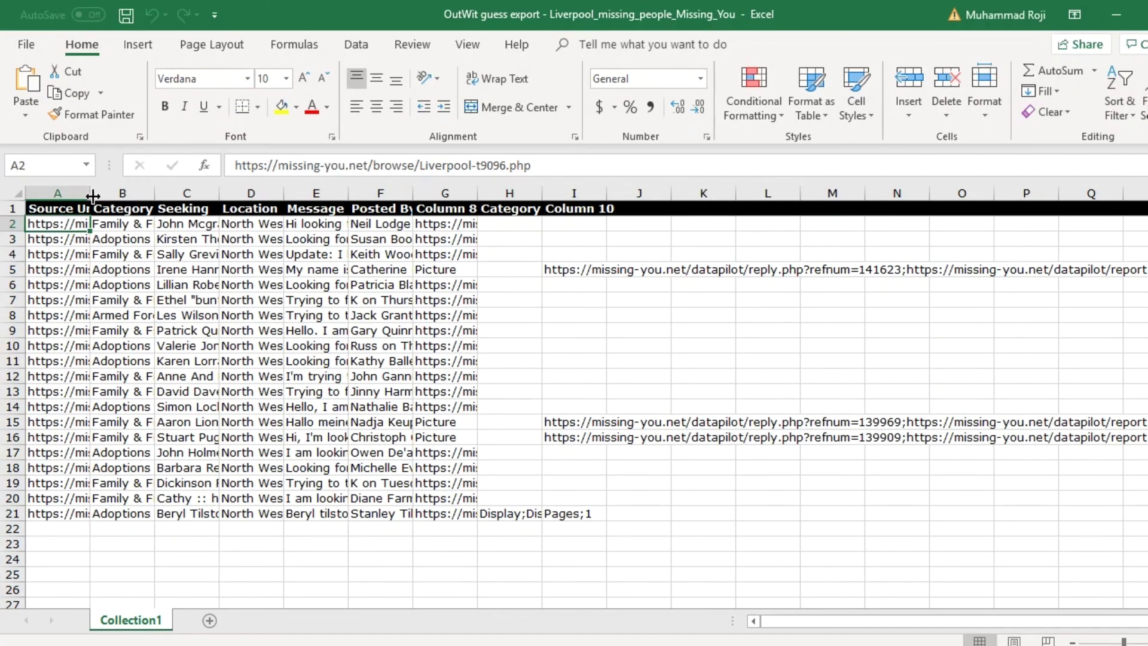
Widen the Source Url, Category, Seeking and Location columns to make their entries easier to read
{"action": "left_click_drag", "start_coordinate": [92, 191], "coordinate": [420, 191]}
{"action": "left_click_drag", "start_coordinate": [489, 190], "coordinate": [602, 191]}
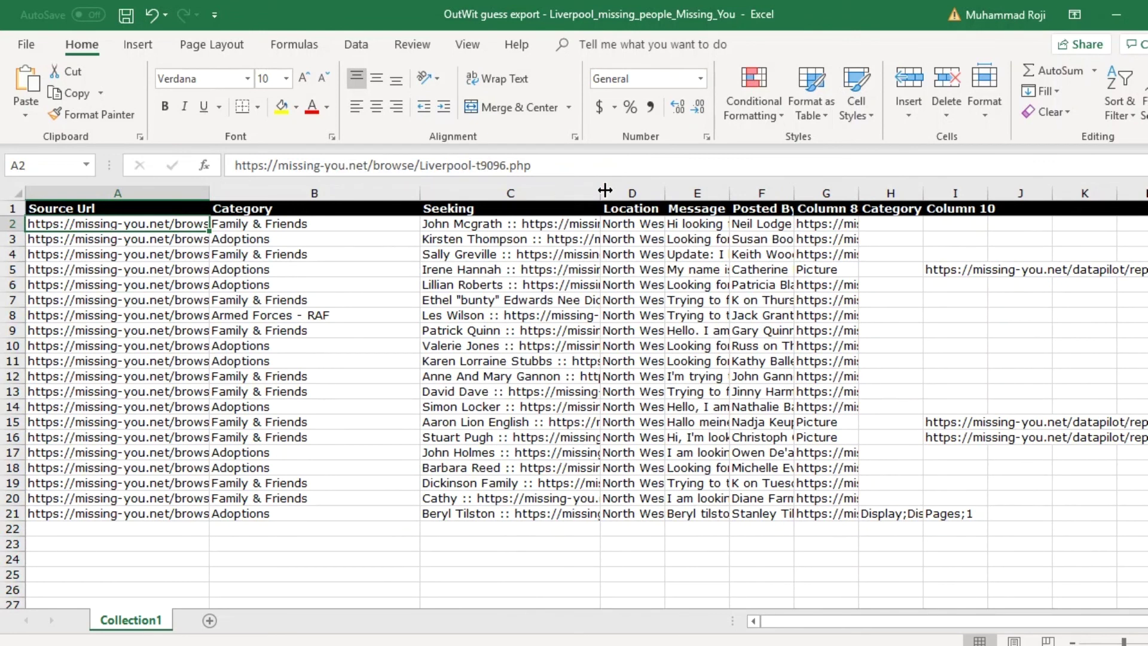
{"action": "left_click_drag", "start_coordinate": [664, 190], "coordinate": [787, 180]}
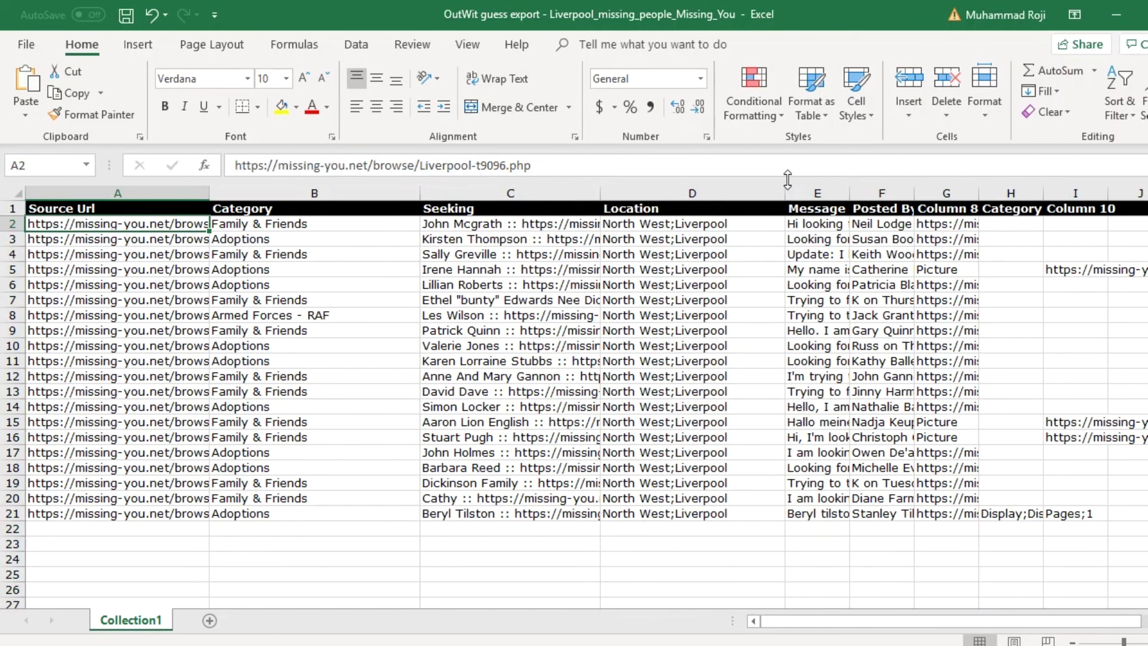
Check the first record's Category, Seeking and Location entries, and widen the Message column
{"action": "left_click", "coordinate": [540, 227]}
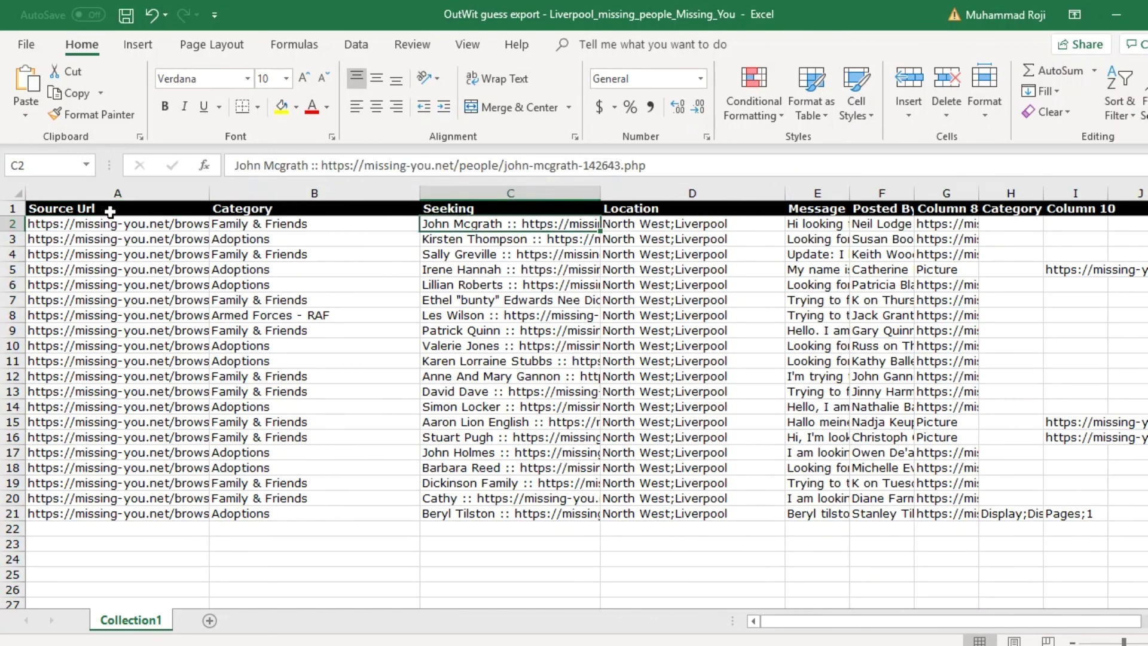
{"action": "left_click", "coordinate": [271, 227]}
{"action": "left_click", "coordinate": [472, 230]}
{"action": "left_click", "coordinate": [651, 223]}
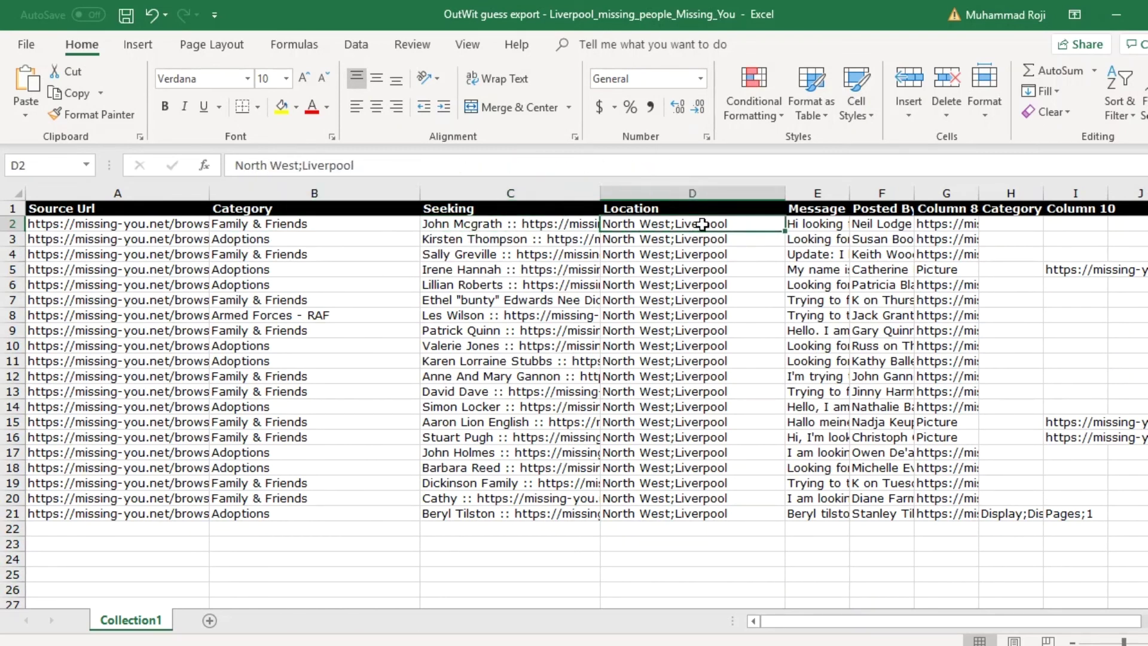
{"action": "left_click_drag", "start_coordinate": [849, 193], "coordinate": [998, 195]}
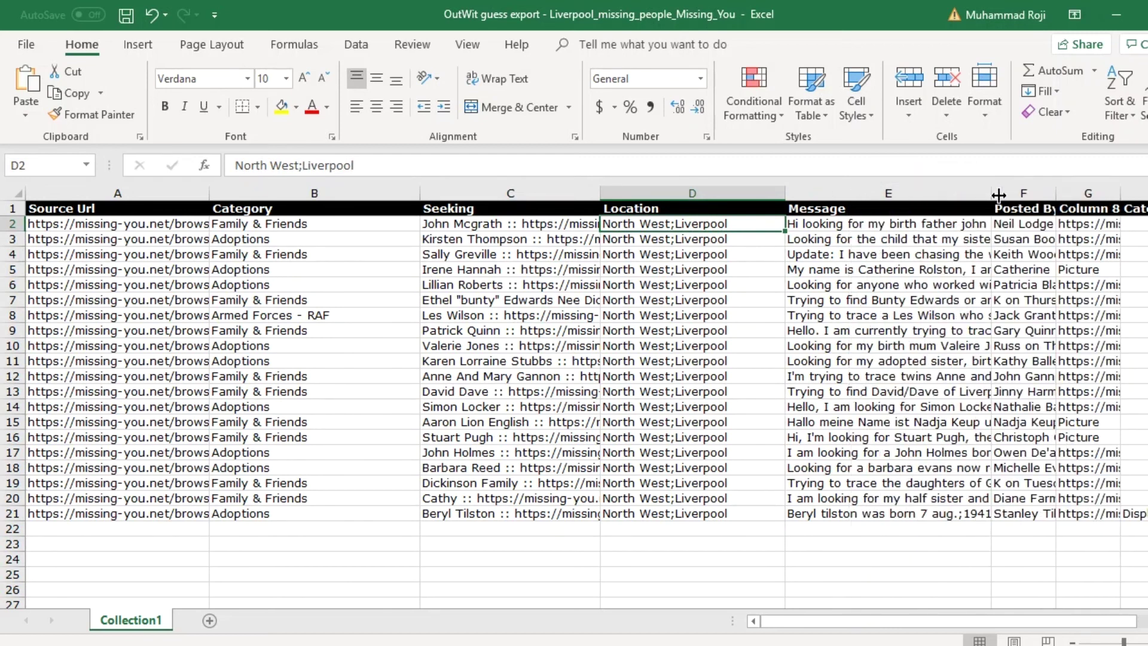
Examine the first record's Posted By entry and sample entries further down the Seeking, Category and Source Url columns
{"action": "left_click", "coordinate": [1023, 225]}
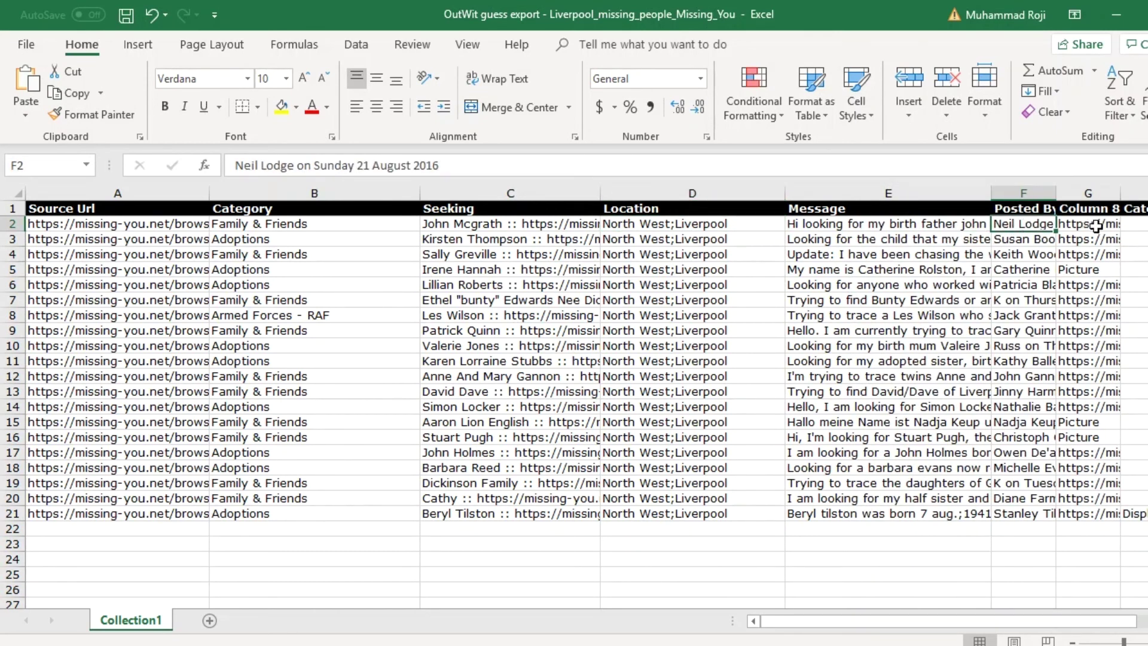
{"action": "left_click", "coordinate": [498, 316]}
{"action": "left_click", "coordinate": [481, 466]}
{"action": "left_click", "coordinate": [498, 516]}
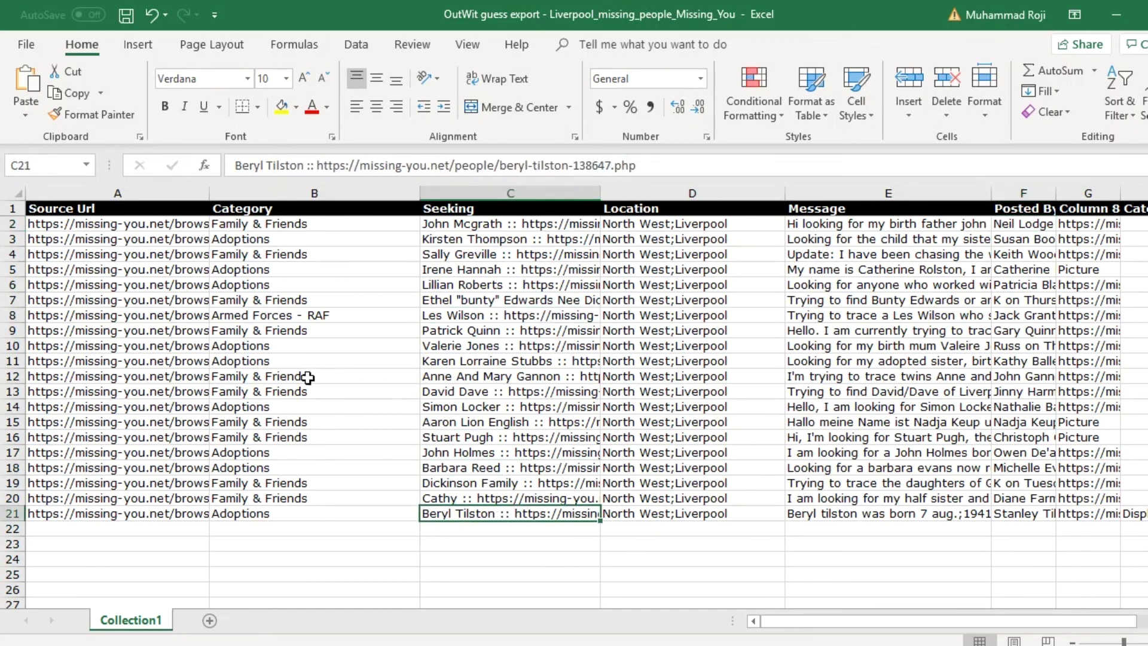
{"action": "left_click", "coordinate": [333, 392]}
{"action": "left_click", "coordinate": [66, 299]}
{"action": "left_click", "coordinate": [163, 252]}
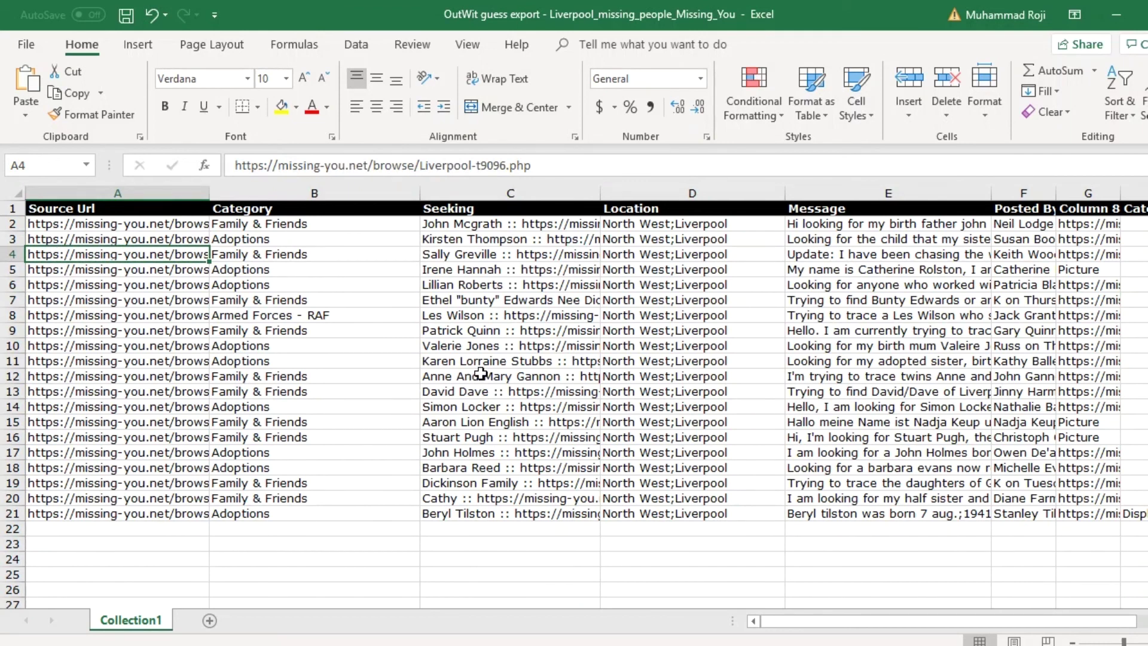
Switch back to OutWit Hub and look through all rows of the guessed Liverpool table for comparison with the spreadsheet
{"action": "key", "text": "alt"}
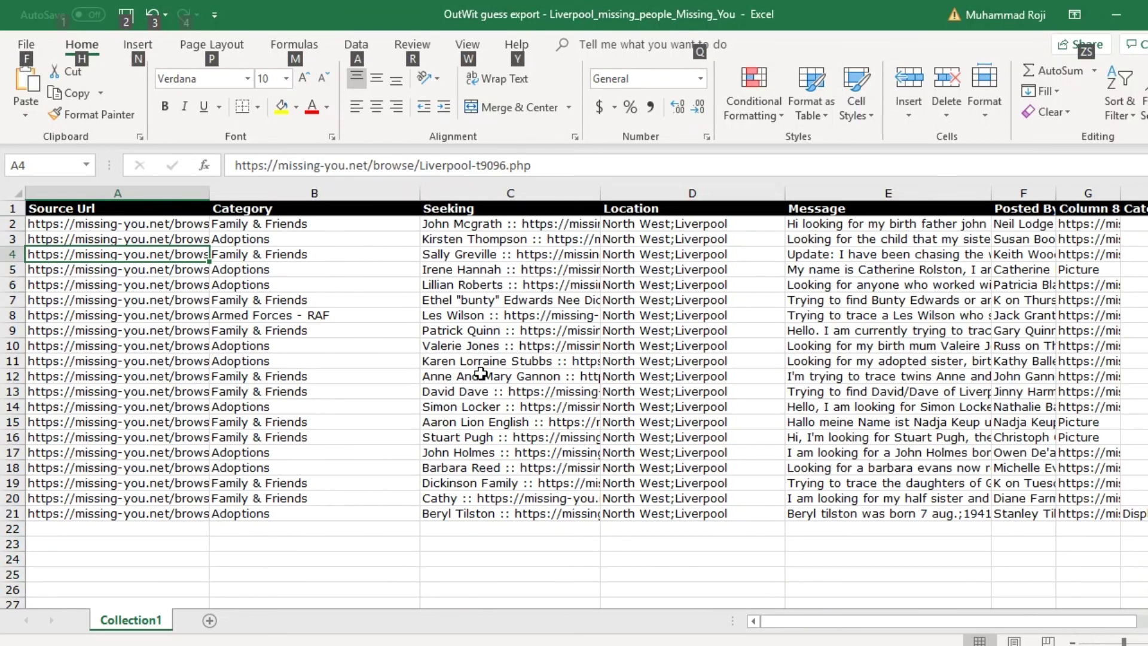
{"action": "key", "text": "alt+Tab"}
{"action": "key", "text": "alt+Tab"}
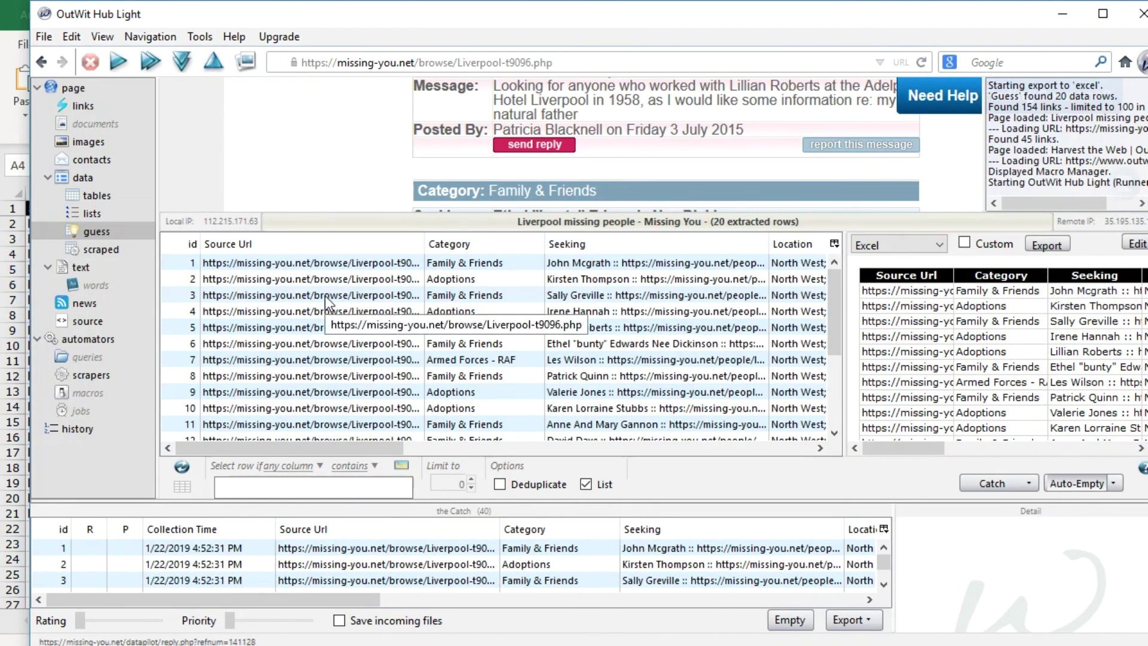
{"action": "scroll", "coordinate": [324, 296], "scroll_direction": "down", "scroll_amount": 3}
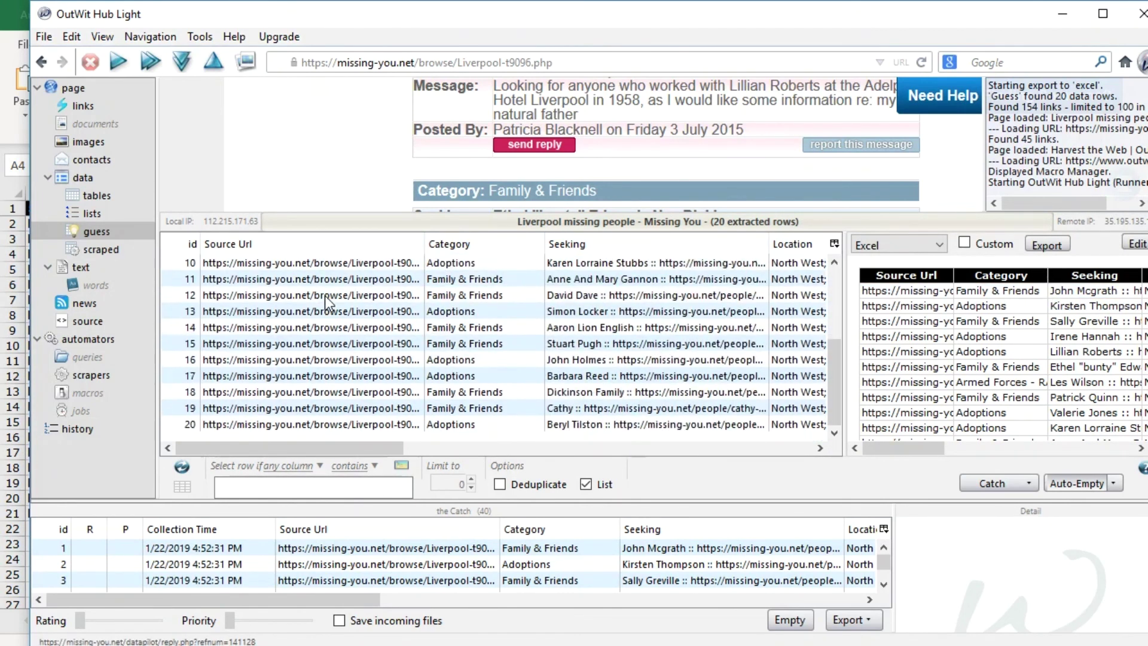
{"action": "scroll", "coordinate": [324, 295], "scroll_direction": "up", "scroll_amount": 3}
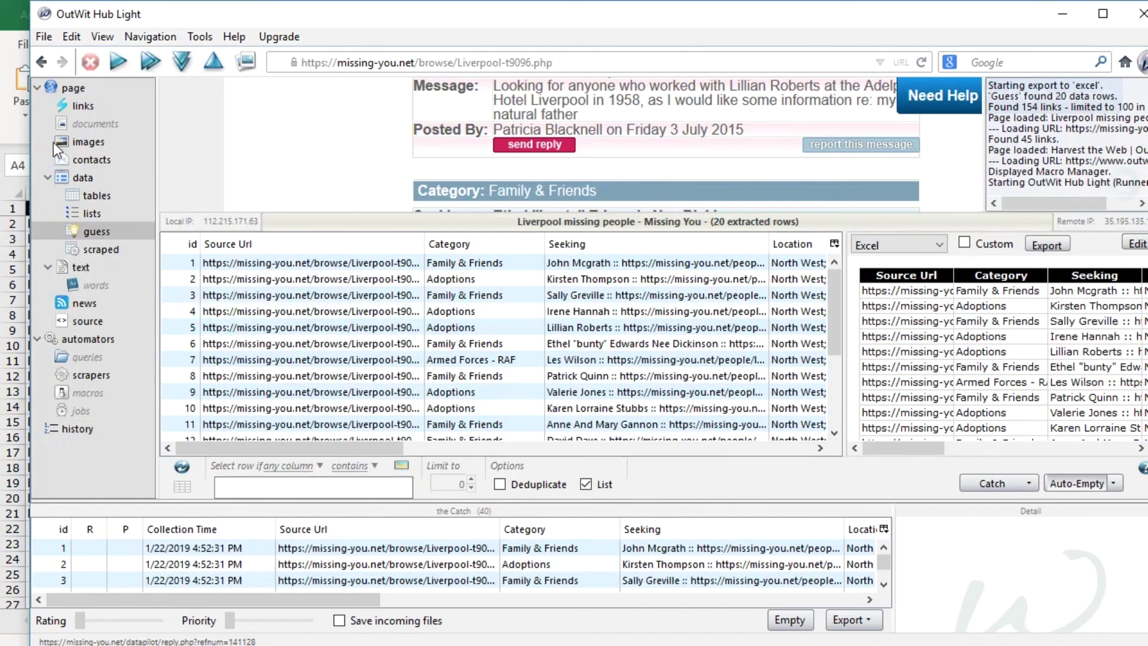
Examine what OutWit extracts from the Liverpool page as images, contacts and source code
{"action": "left_click", "coordinate": [91, 148]}
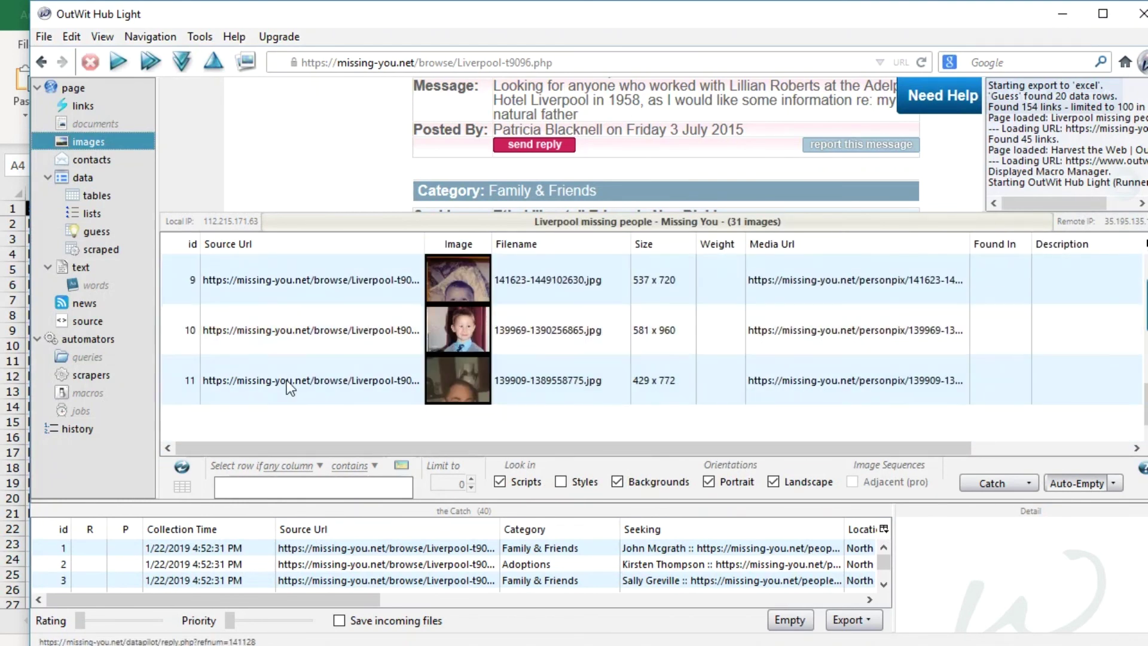
{"action": "left_click", "coordinate": [104, 160]}
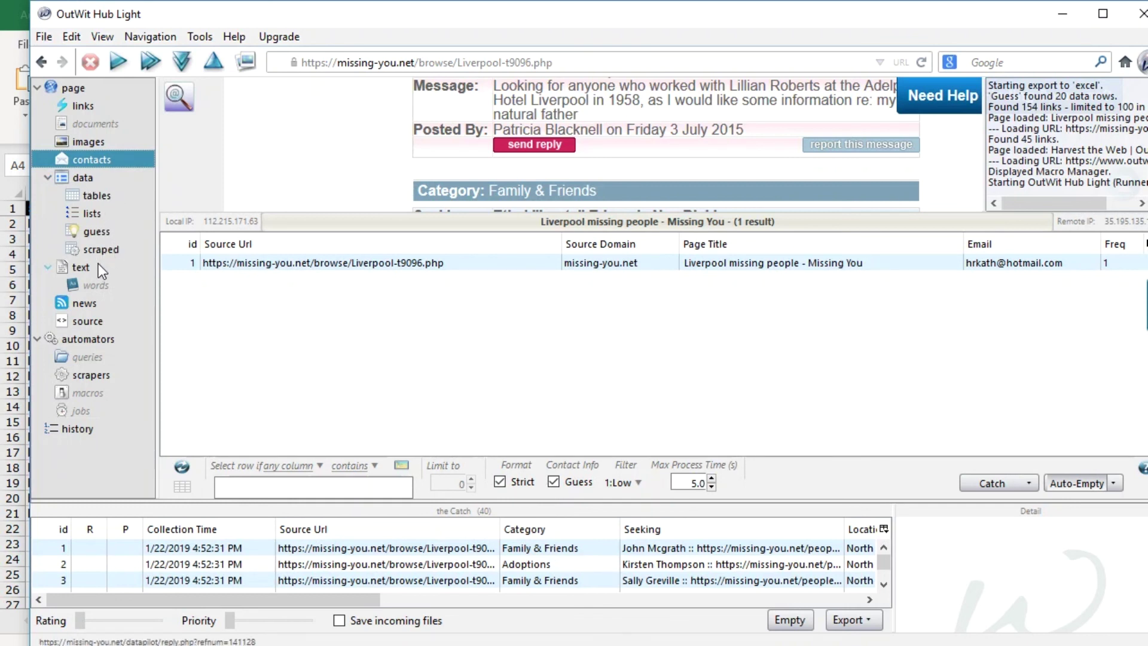
{"action": "left_click", "coordinate": [82, 321]}
Return to the guessed table and show the export formats available for it
{"action": "left_click", "coordinate": [89, 233]}
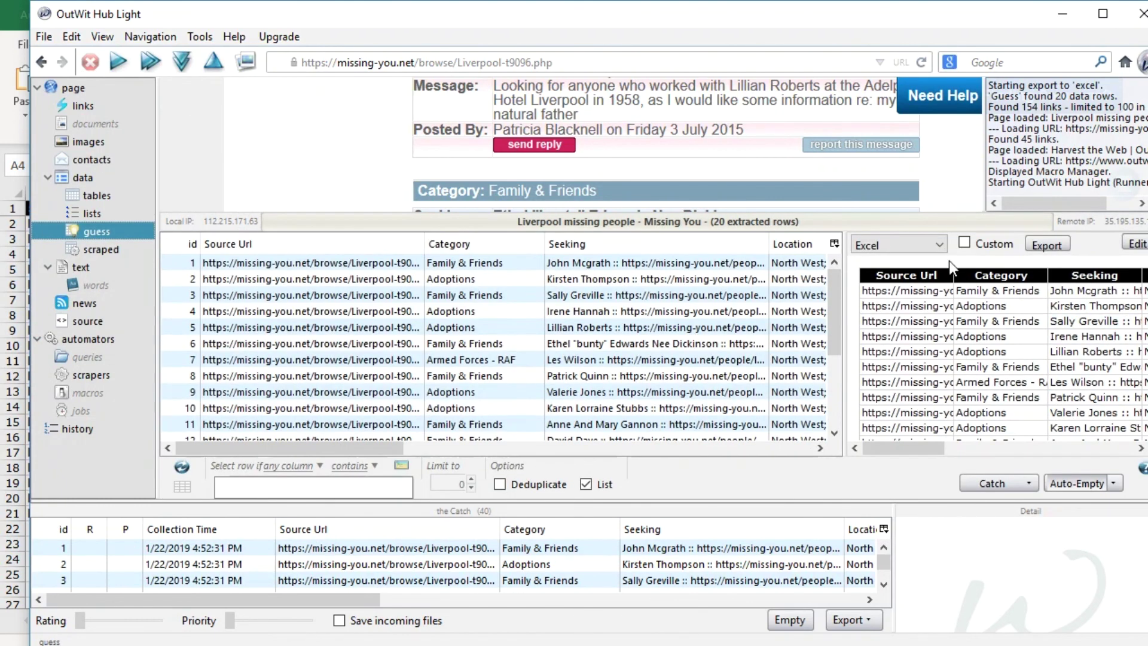
{"action": "left_click", "coordinate": [918, 243]}
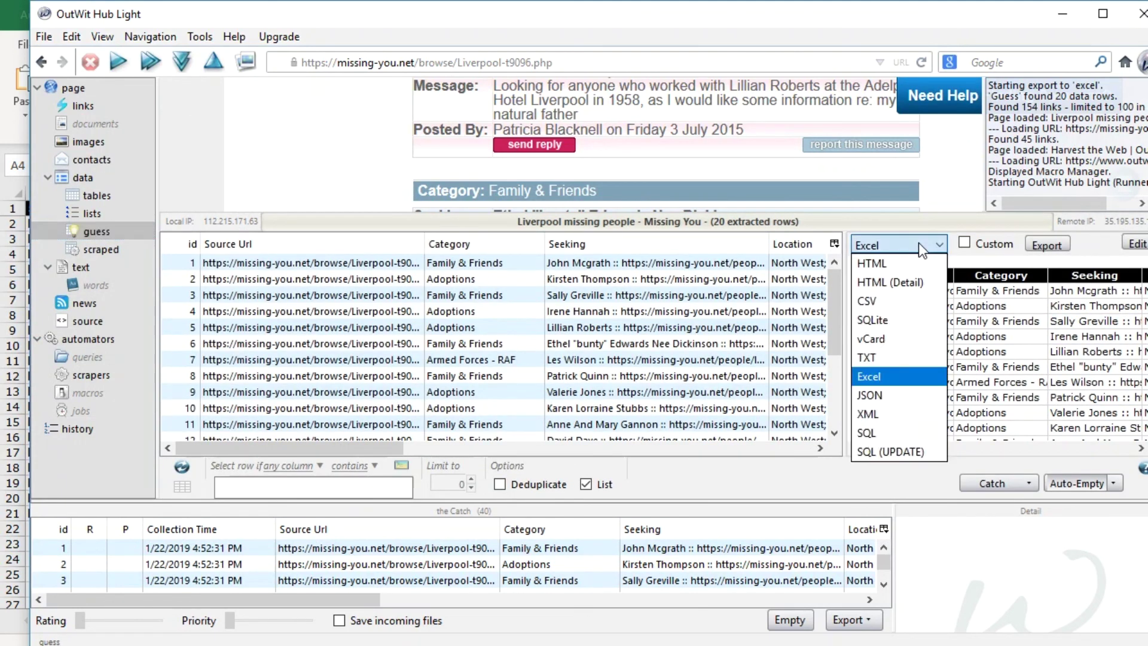